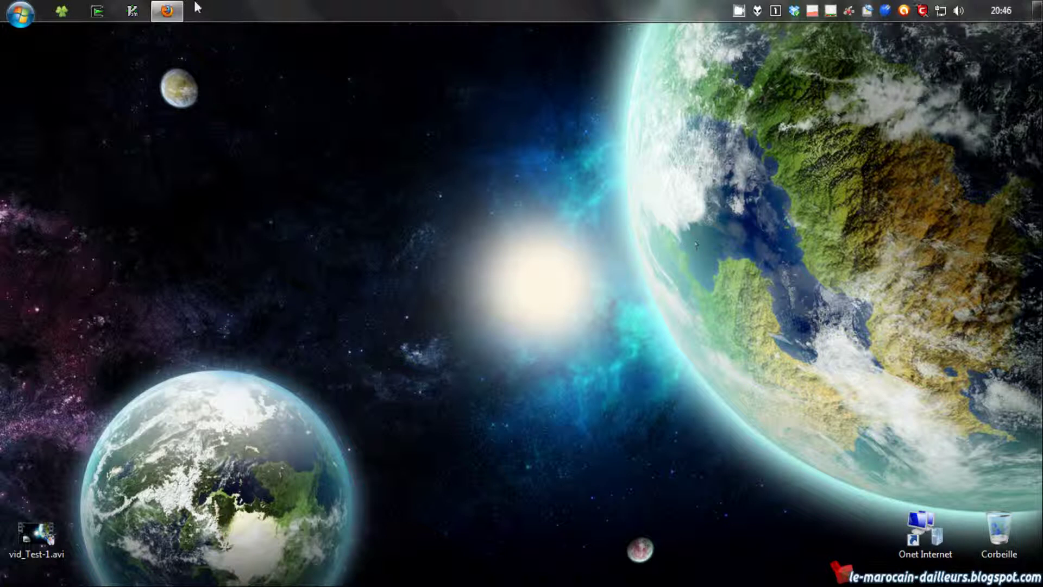
Open the CamStudio website in Firefox and find the download for CamStudio Lossless Codec v1.5
left_click(167, 11)
left_click_drag(1037, 304, 1039, 99)
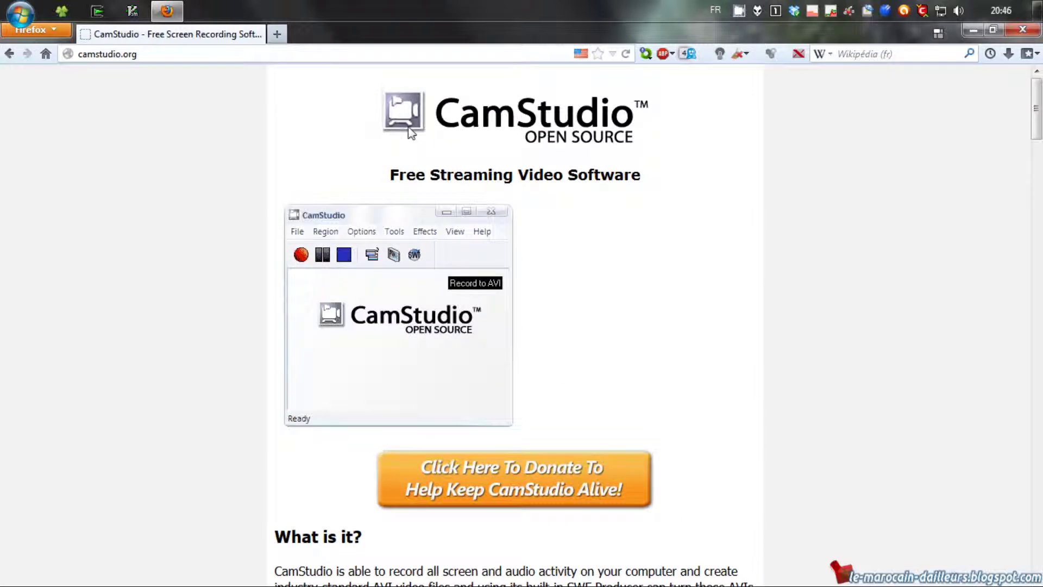
left_click_drag(438, 118, 657, 156)
scroll(750, 159, "down", 20)
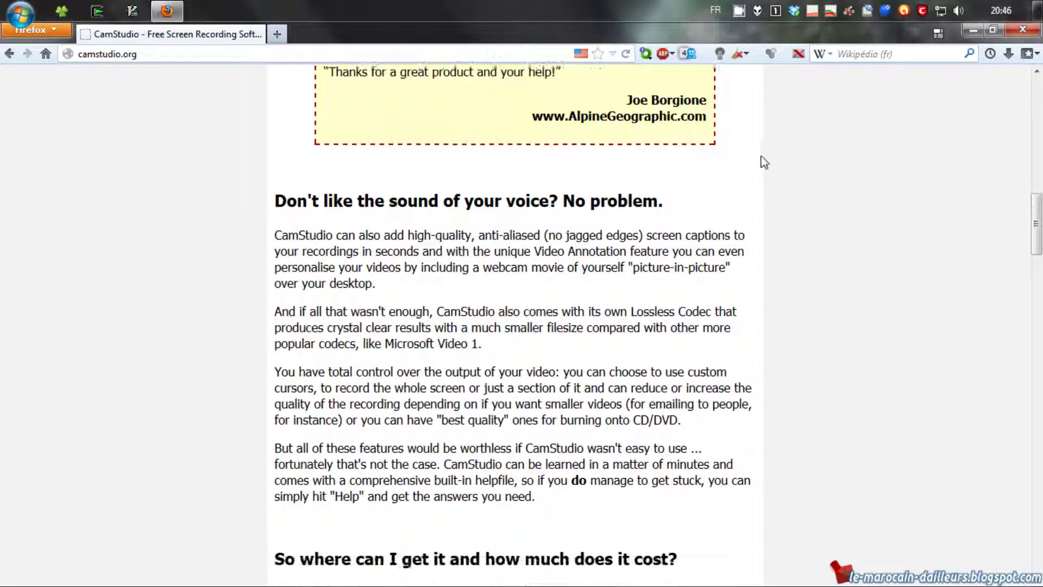
scroll(770, 163, "down", 5)
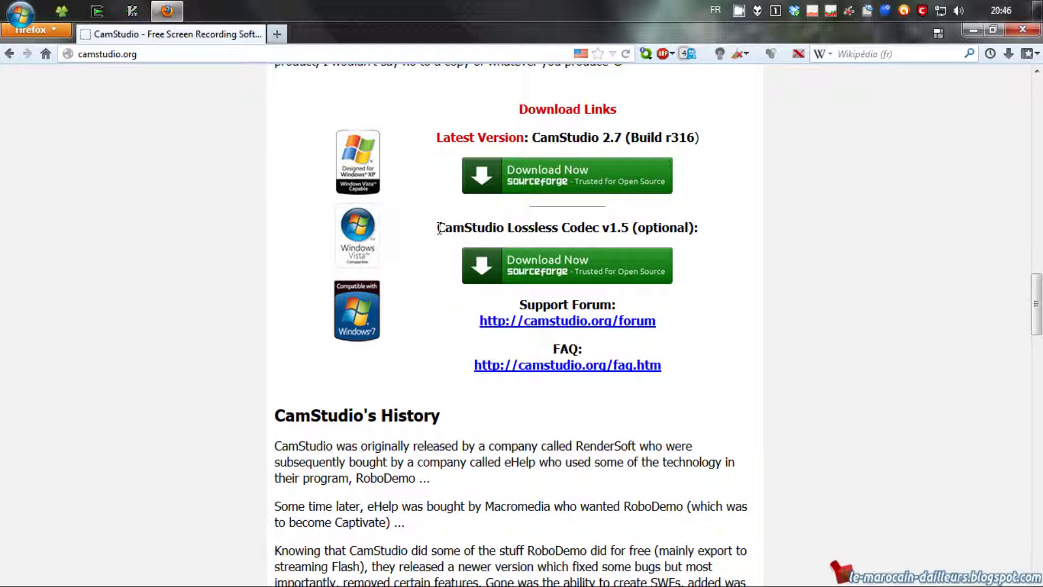
left_click_drag(439, 227, 696, 232)
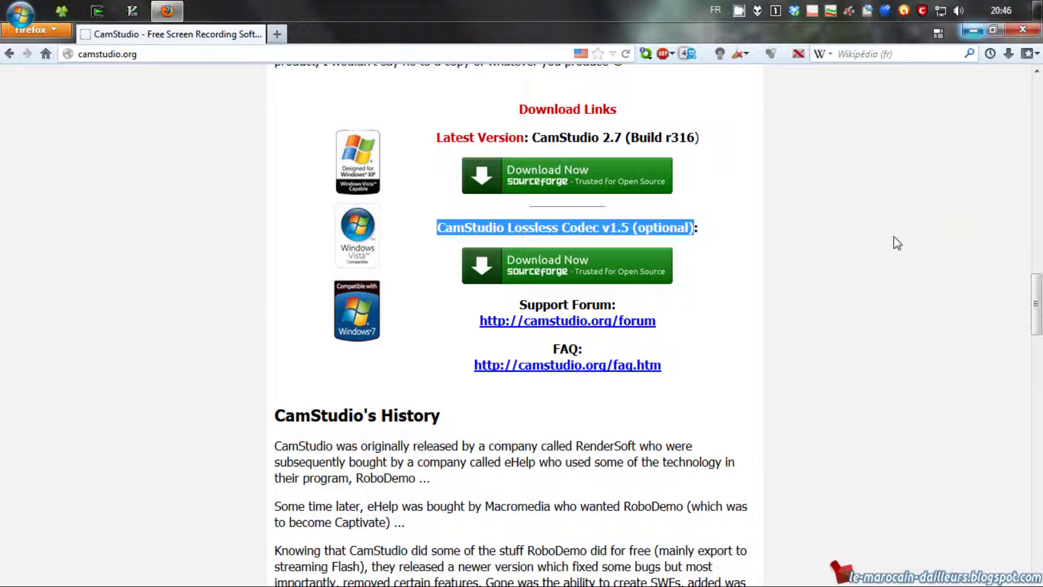
Switch to CamStudio and examine the compressor choices and frame rate settings in its video options, discarding any changes
key("super+d")
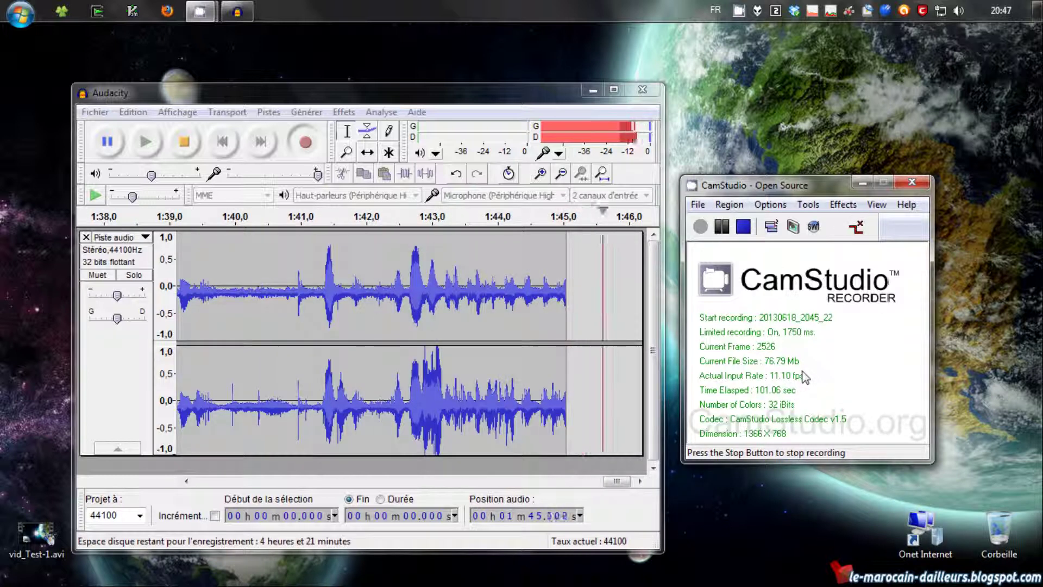
left_click(771, 205)
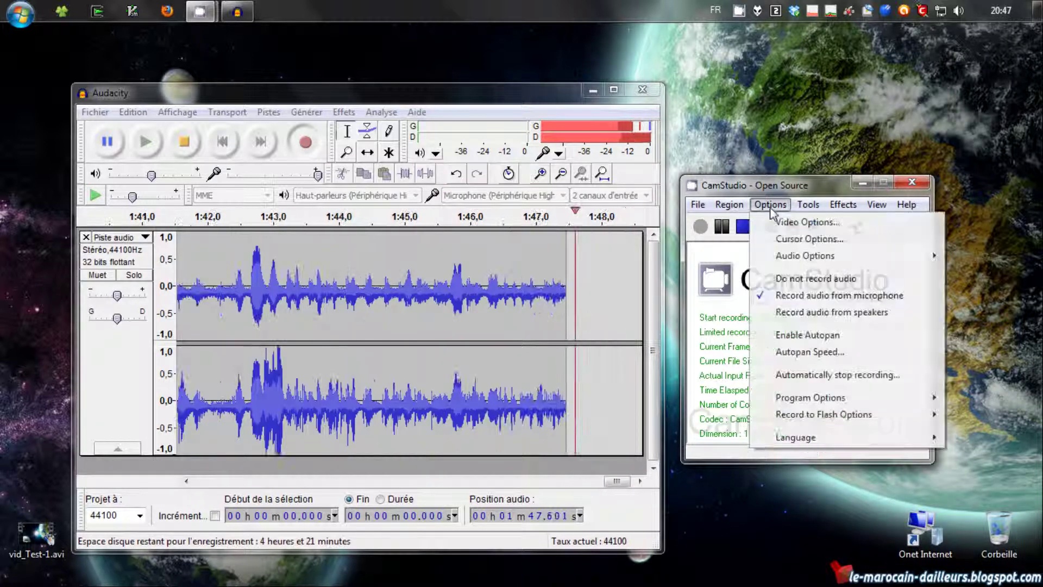
left_click(781, 223)
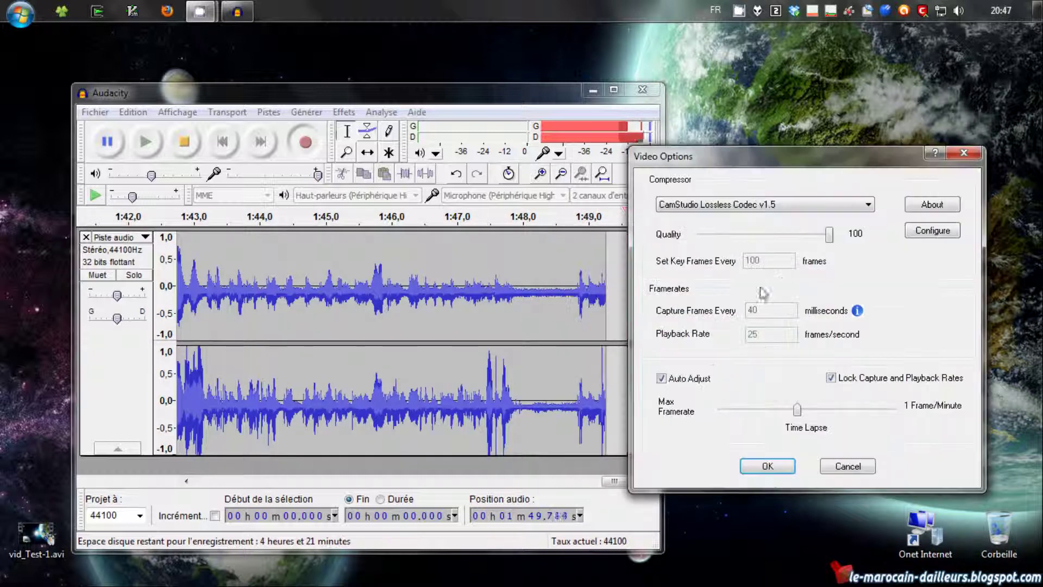
left_click_drag(778, 143, 444, 98)
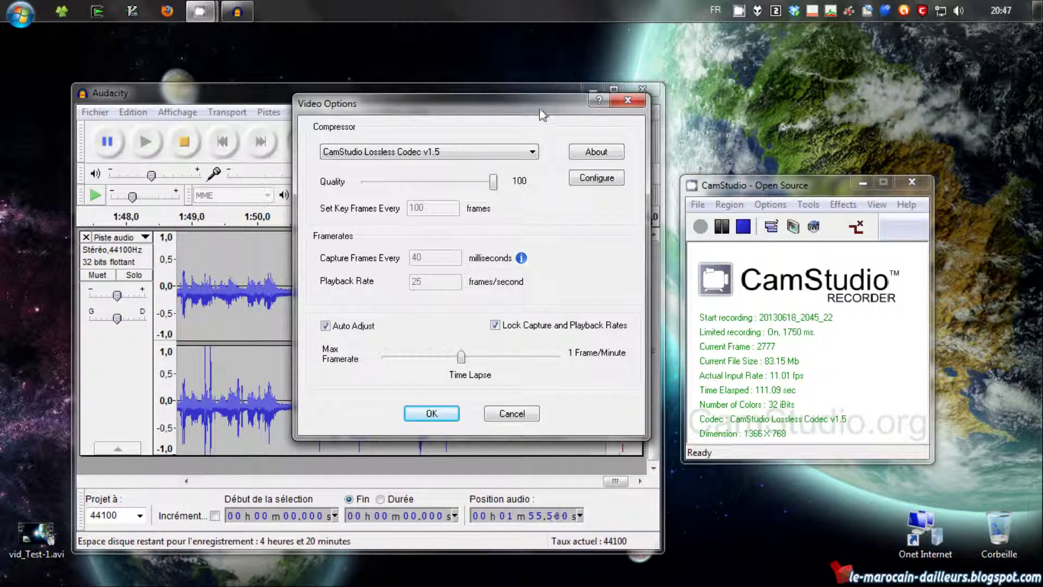
left_click(515, 153)
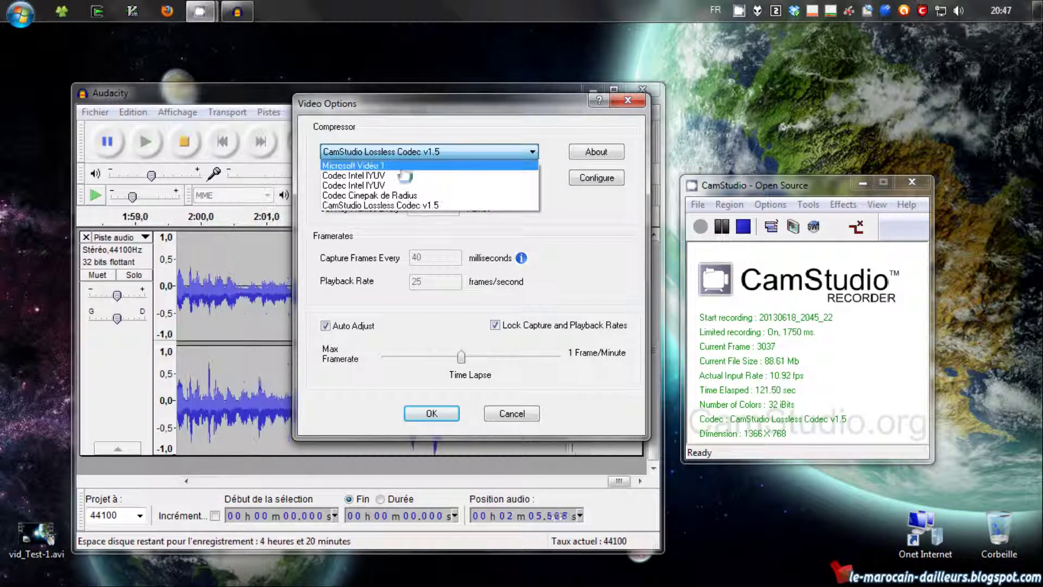
left_click(475, 133)
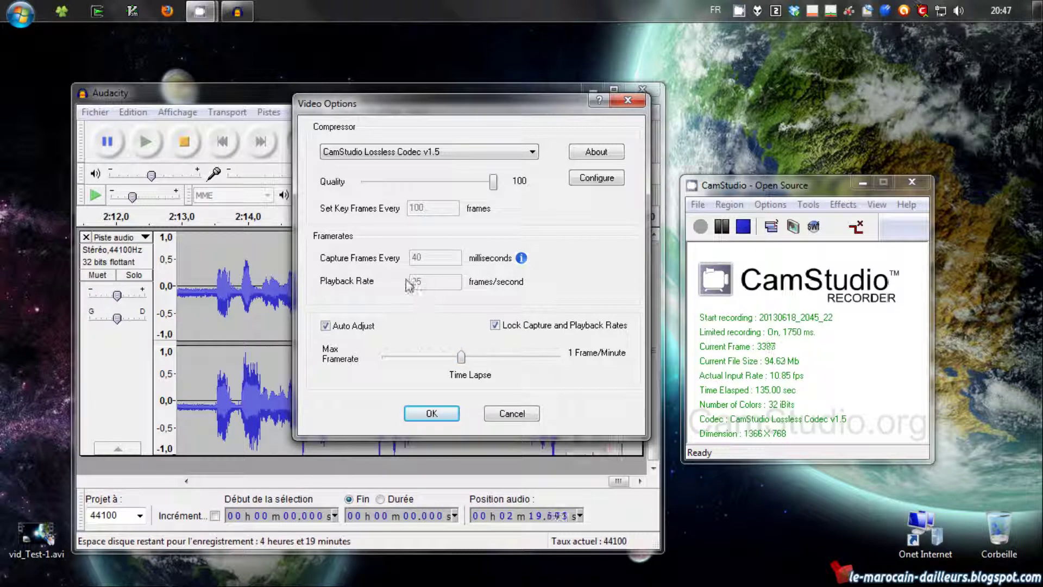
mouse_move(461, 357)
left_mouse_down()
mouse_move(452, 358)
mouse_move(514, 359)
mouse_move(431, 359)
mouse_move(451, 357)
mouse_move(429, 326)
mouse_move(439, 358)
mouse_move(478, 370)
mouse_move(469, 369)
left_mouse_up()
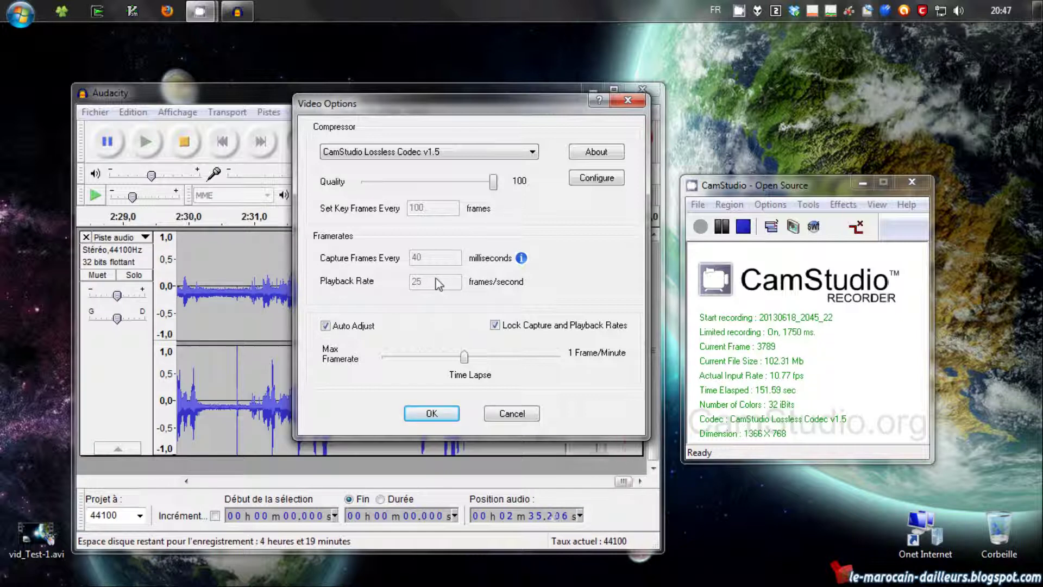
left_click(513, 414)
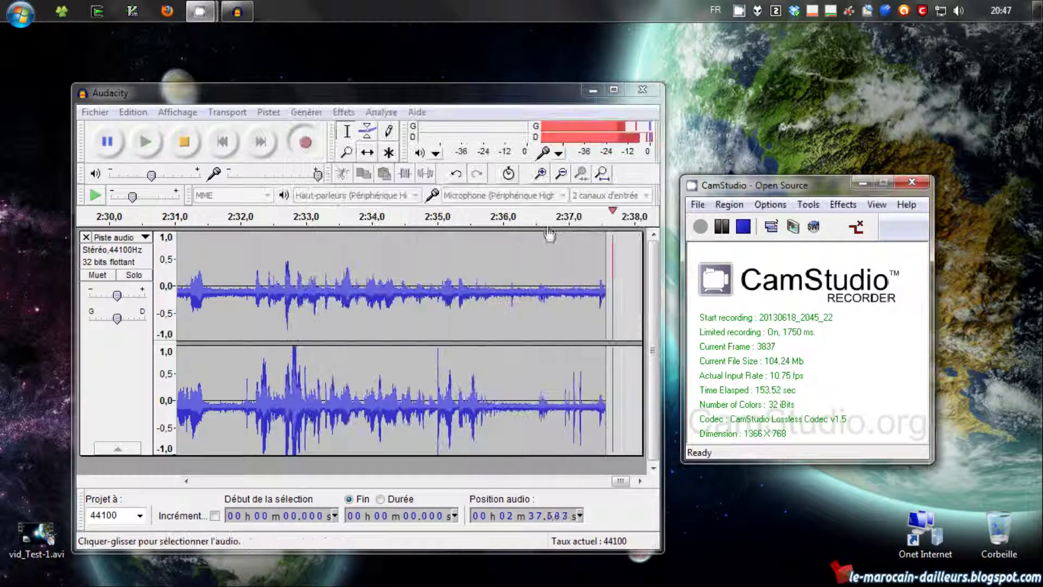
Check which audio recording source is enabled in CamStudio's options
left_click(774, 205)
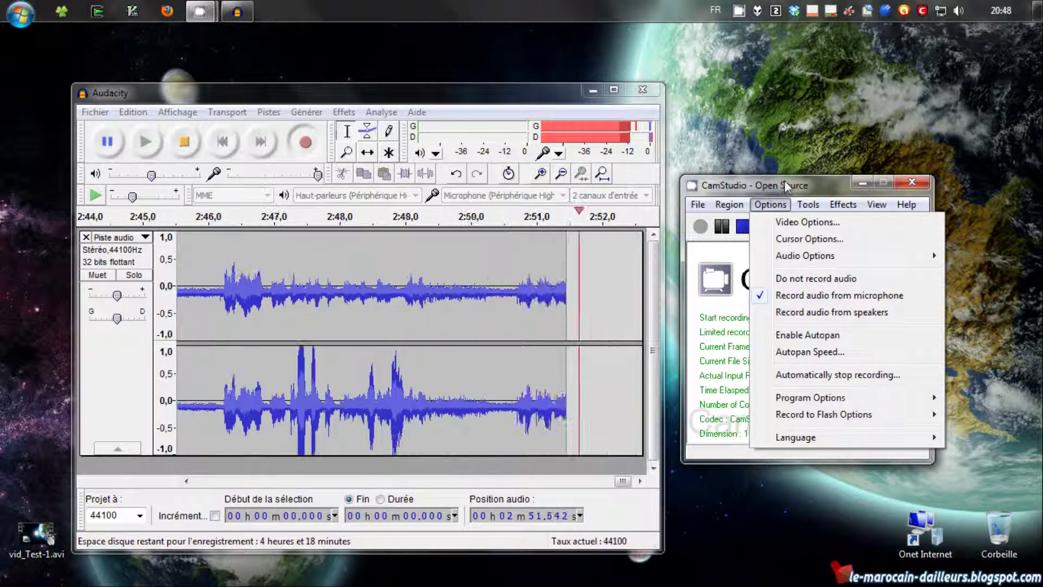
left_click(784, 180)
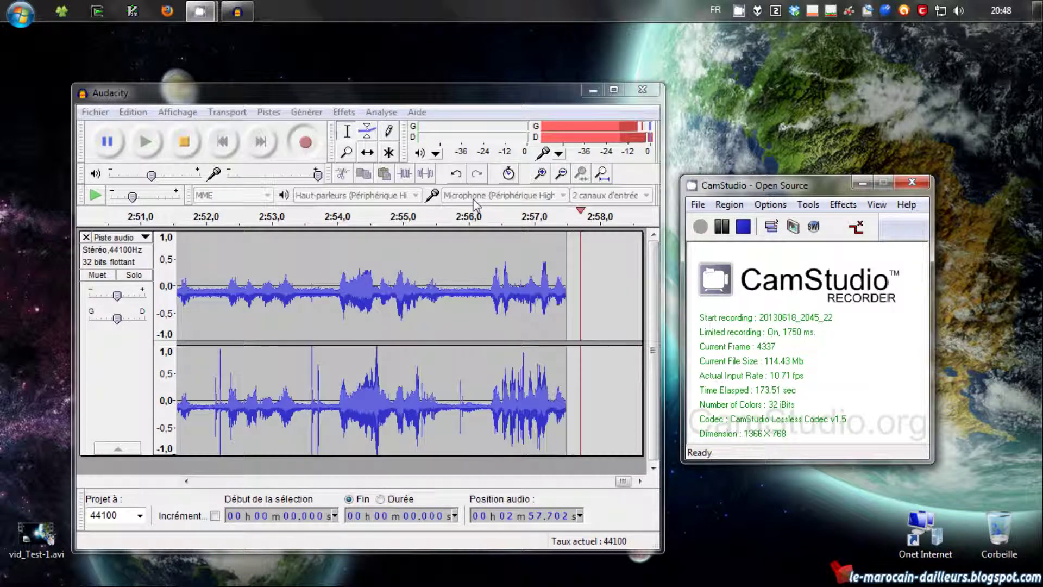
key("ctrl+alt+Left")
key("ctrl+alt+Right")
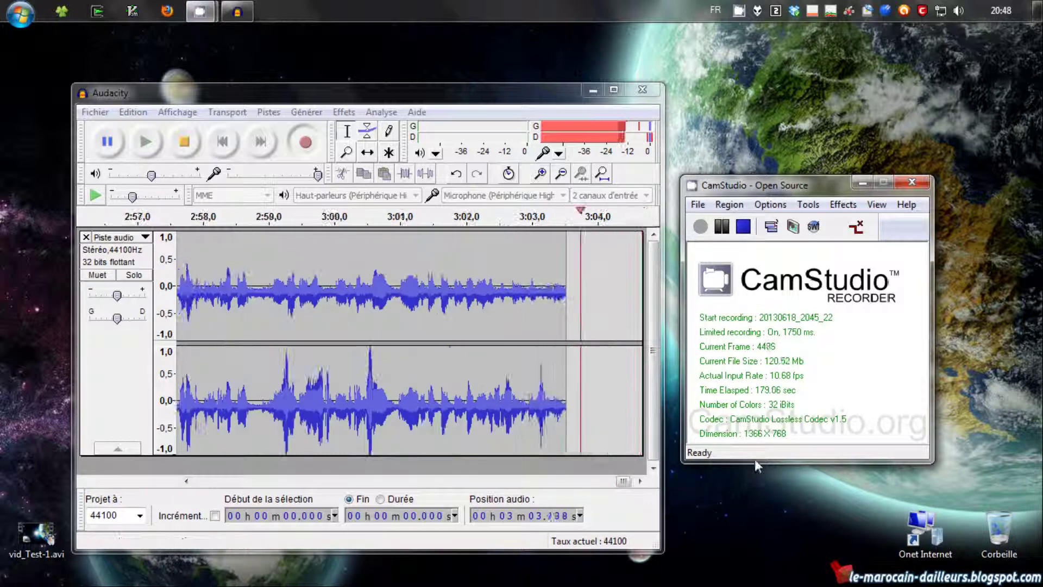
Play vid_Test-1.avi from the other desktop in SMPlayer and turn the playback volume down to minimum
key("ctrl+alt+Left")
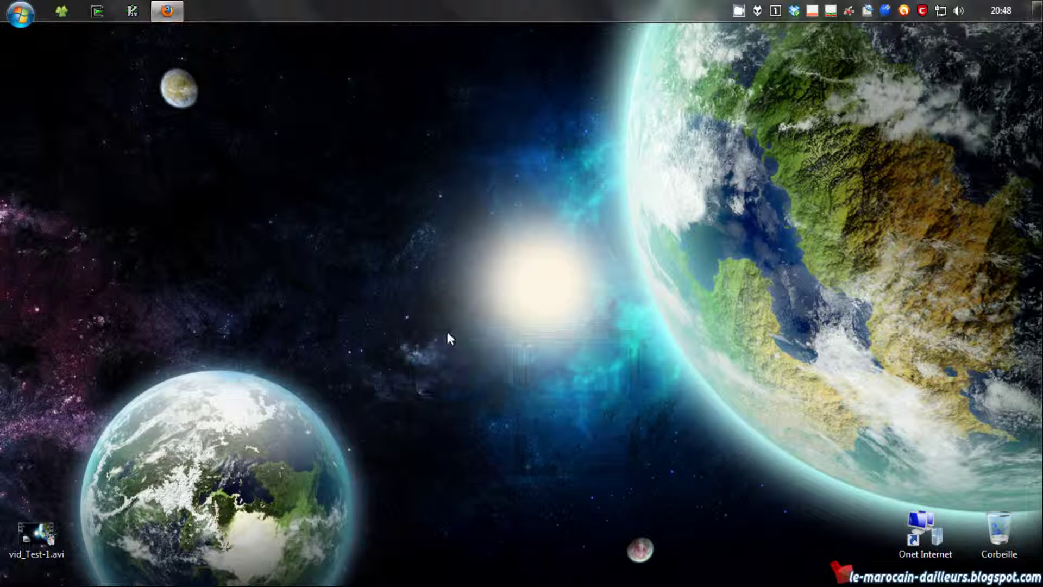
left_click(50, 525)
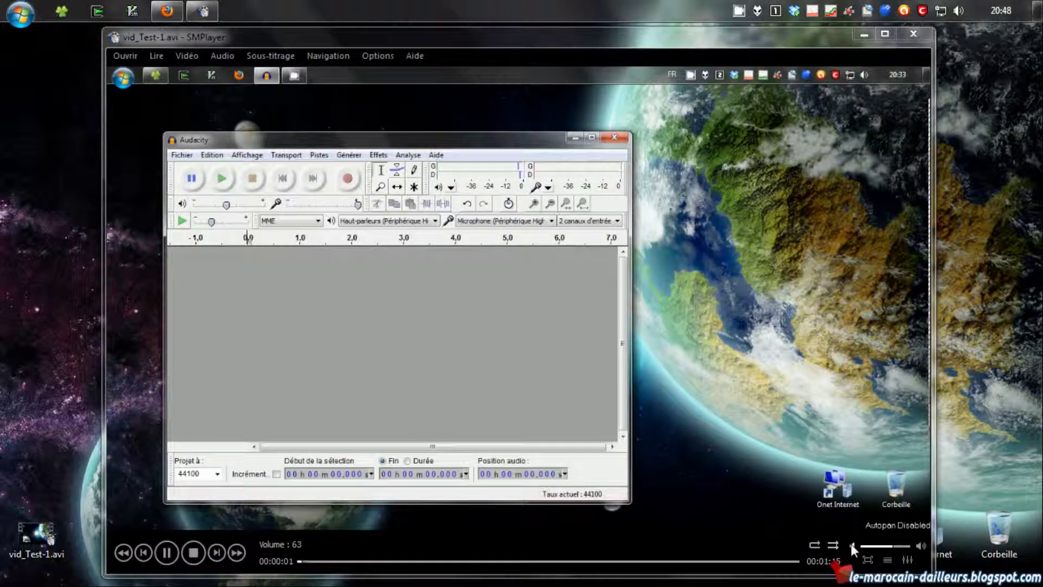
left_click(853, 546)
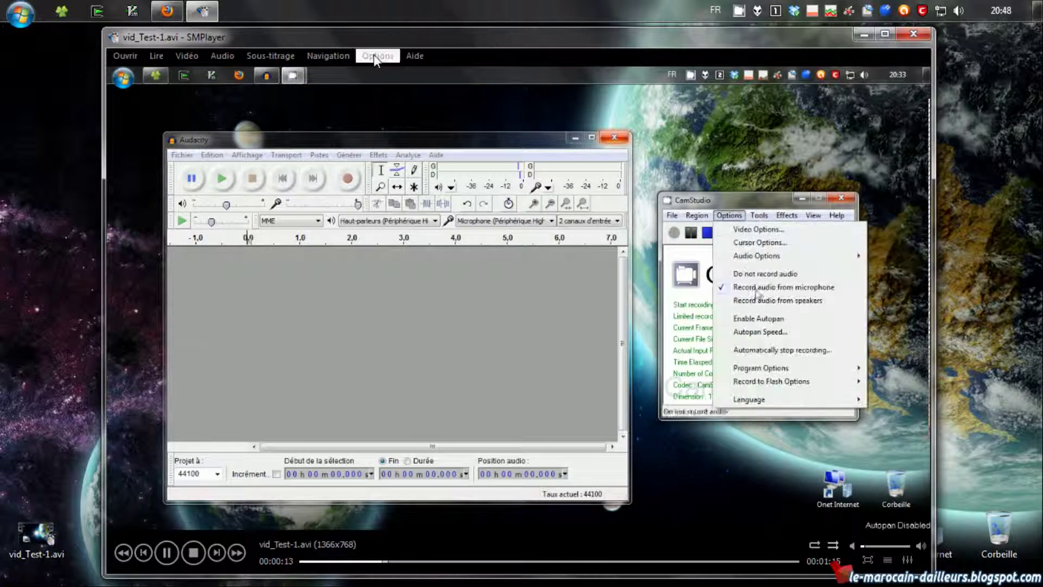
Examine the general, video and audio file properties of vid_Test-1.avi
left_click(123, 56)
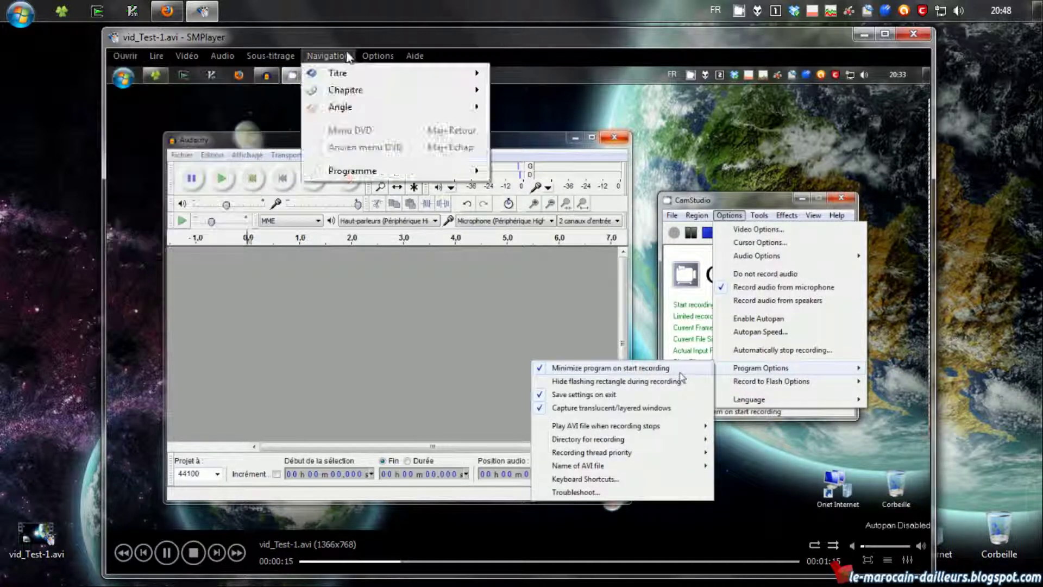
mouse_move(378, 56)
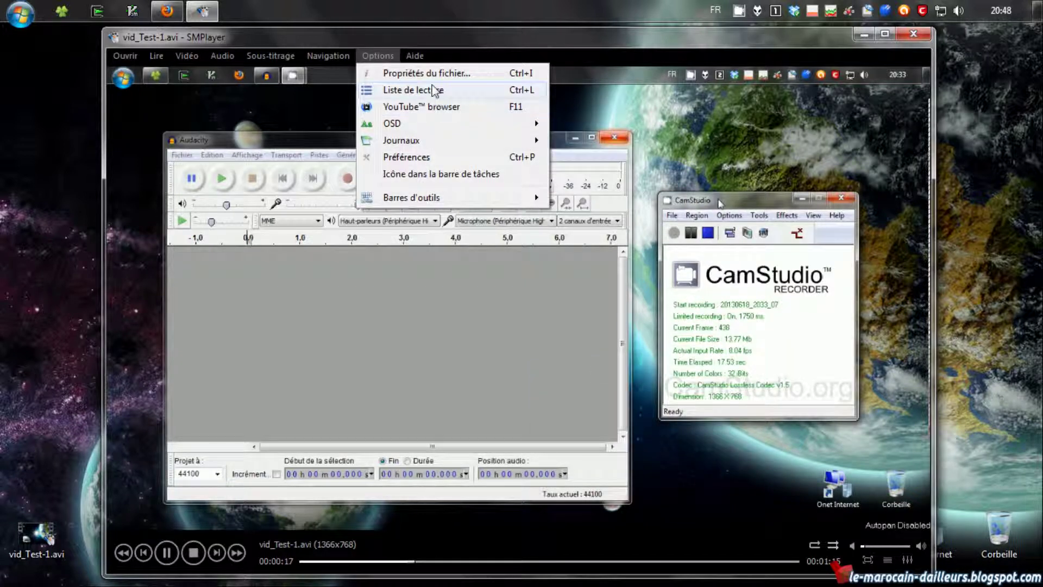
left_click(593, 269)
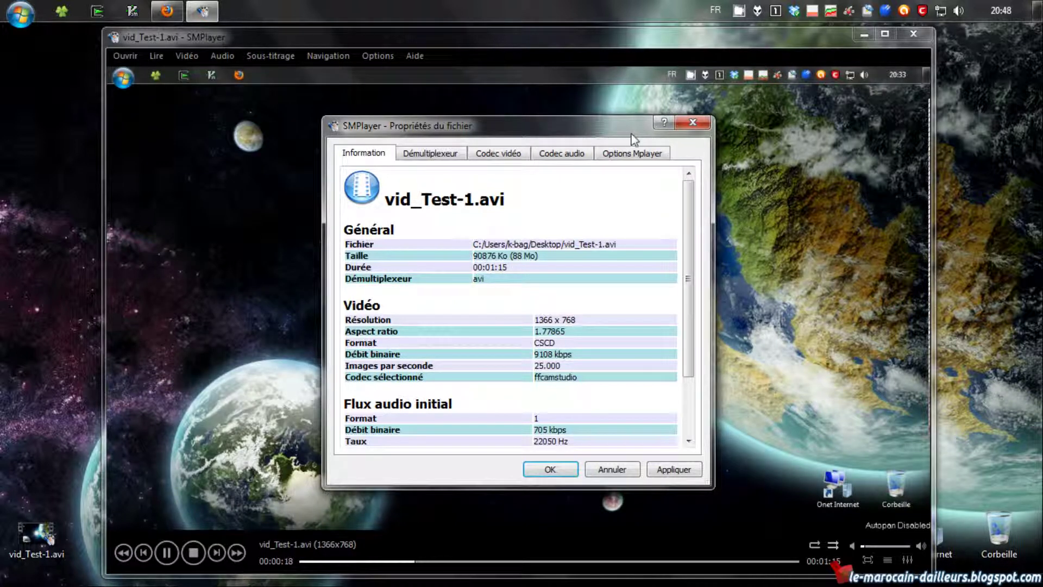
left_click(693, 123)
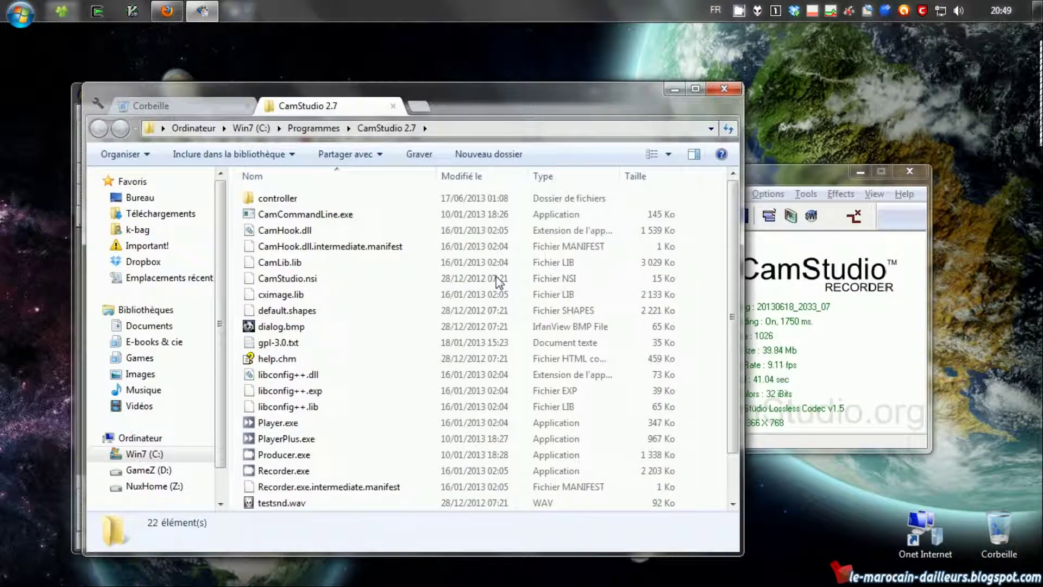
Watch more of the vid_Test-1.avi playback to judge the recording, and close the player
mouse_move(235, 11)
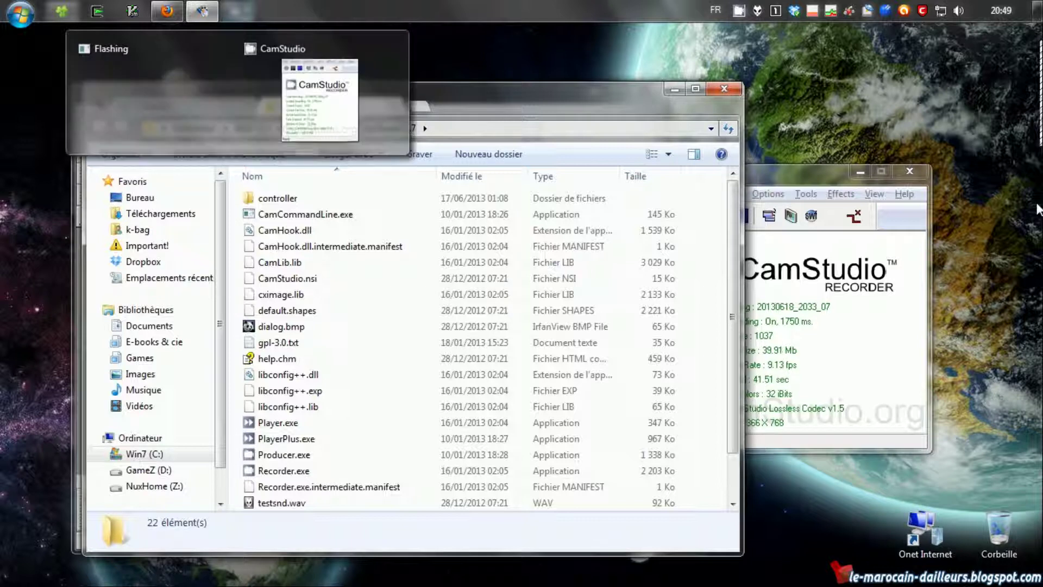
mouse_move(272, 95)
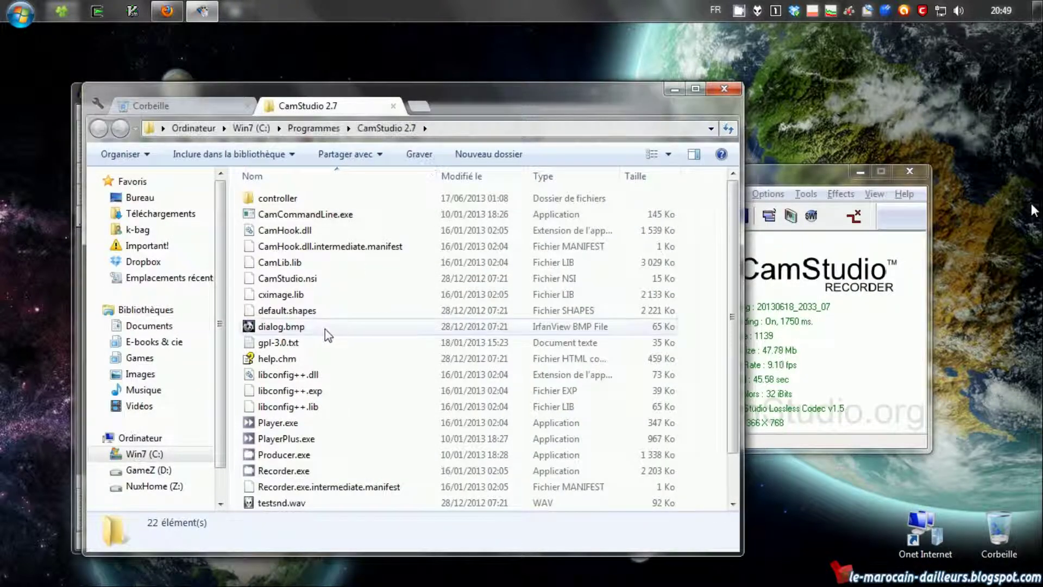
scroll(328, 329, "down", 1)
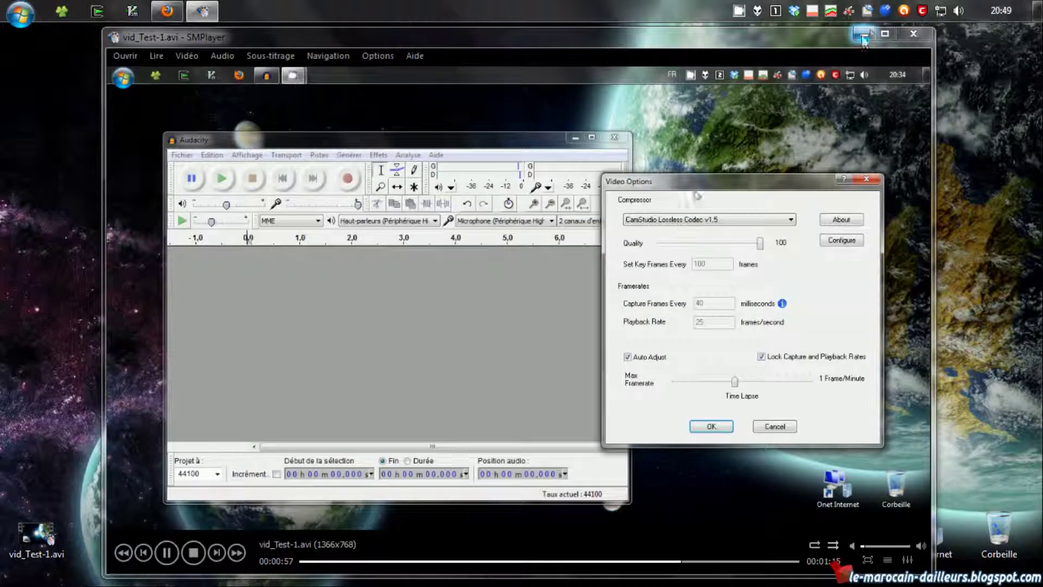
left_click(911, 37)
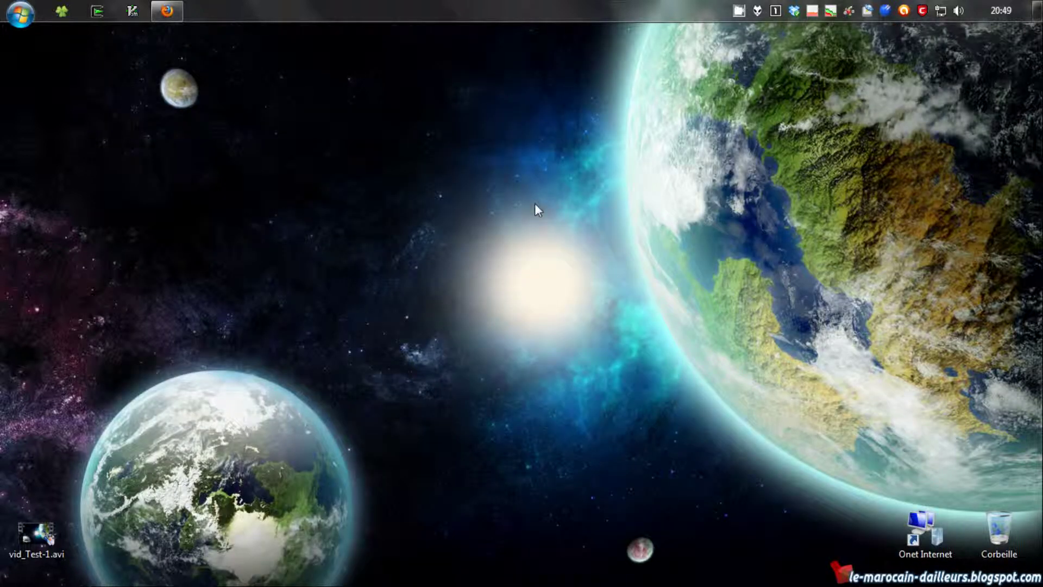
Launch Avidemux and load vid_Test-1.avi from the desktop into it
key("alt+space")
type("av")
key("Return")
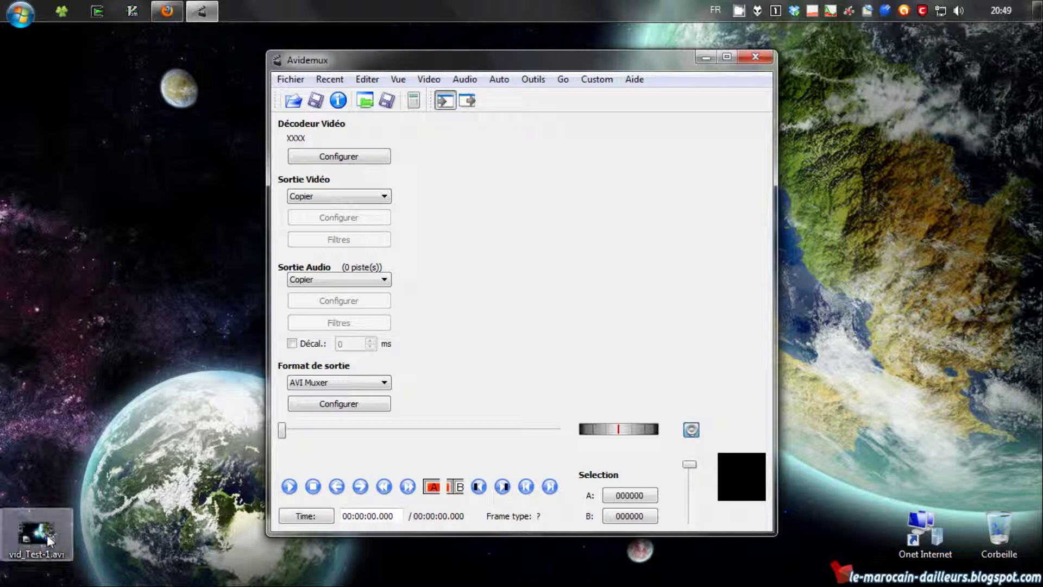
left_click_drag(36, 535, 624, 204)
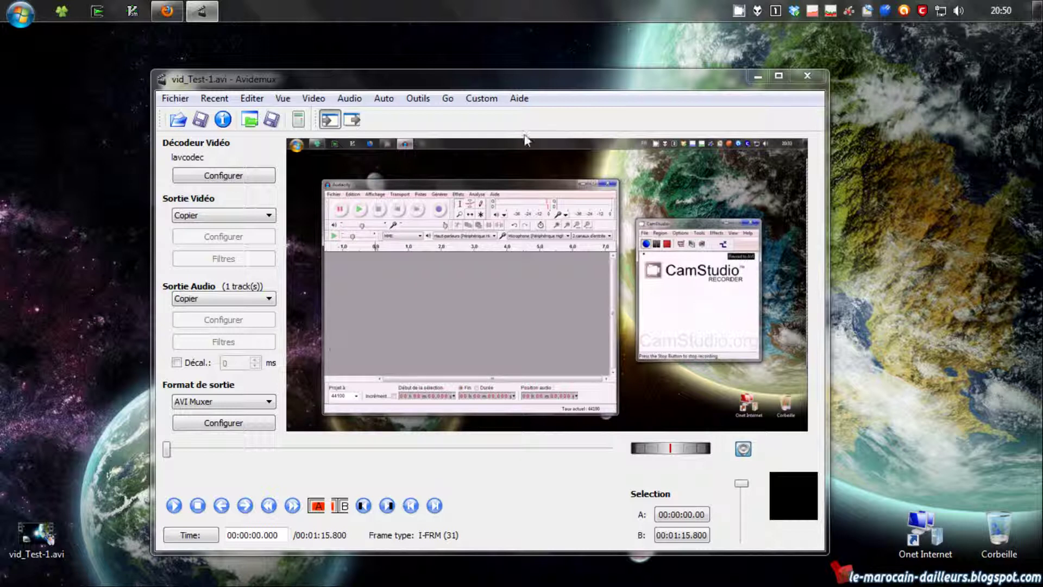
Set the video output to Mpeg4 ASP (xvid4) and add the Swap UV colour filter to the active filters
left_click(268, 217)
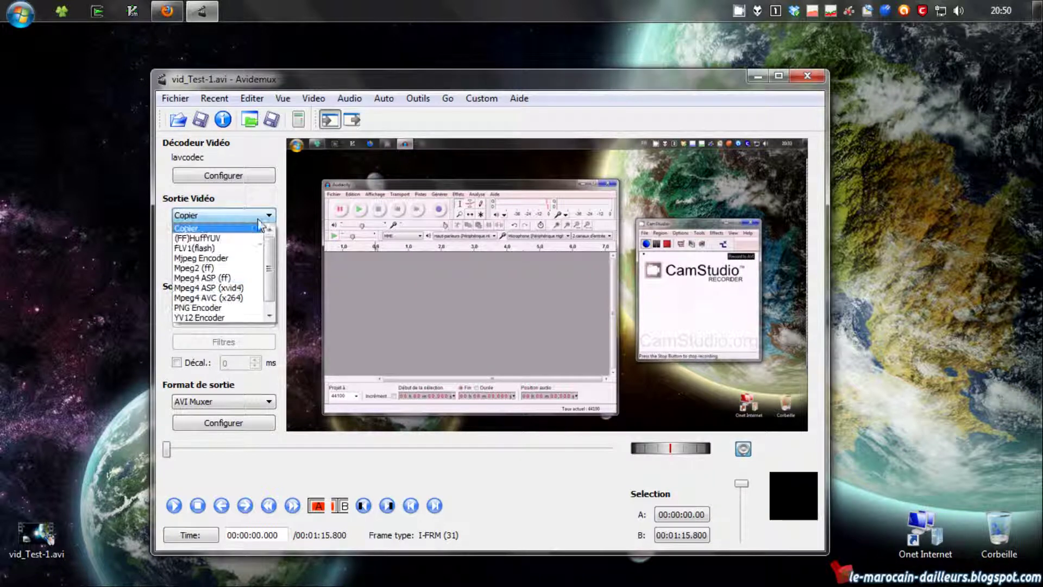
left_click(239, 288)
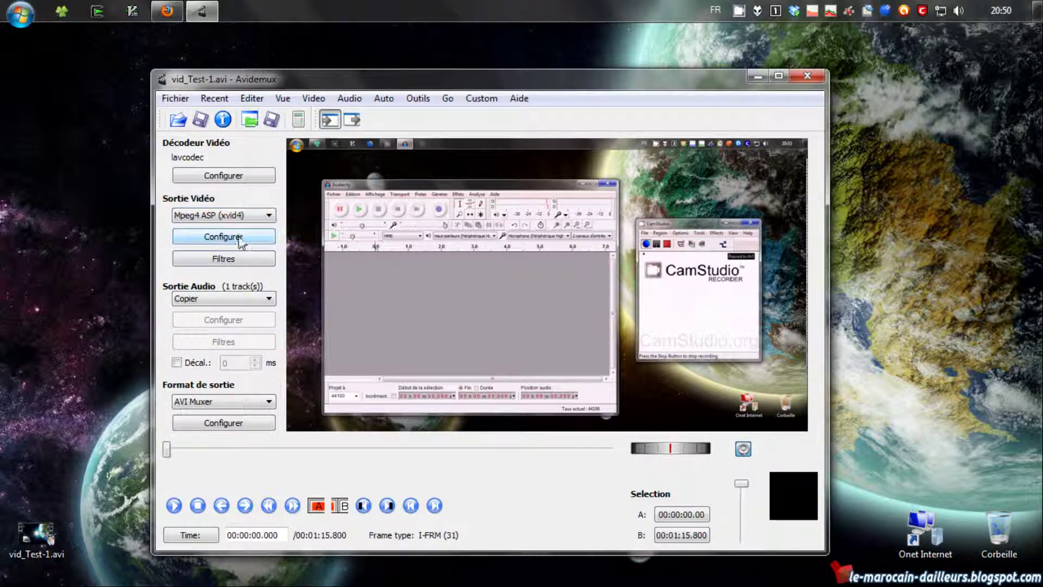
left_click(242, 255)
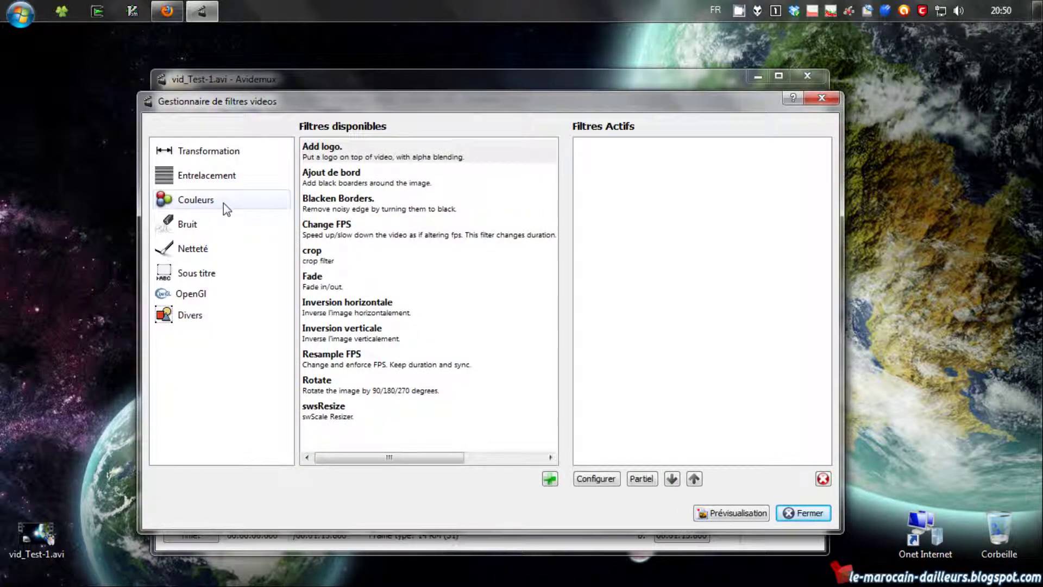
left_click(195, 200)
left_click(331, 334)
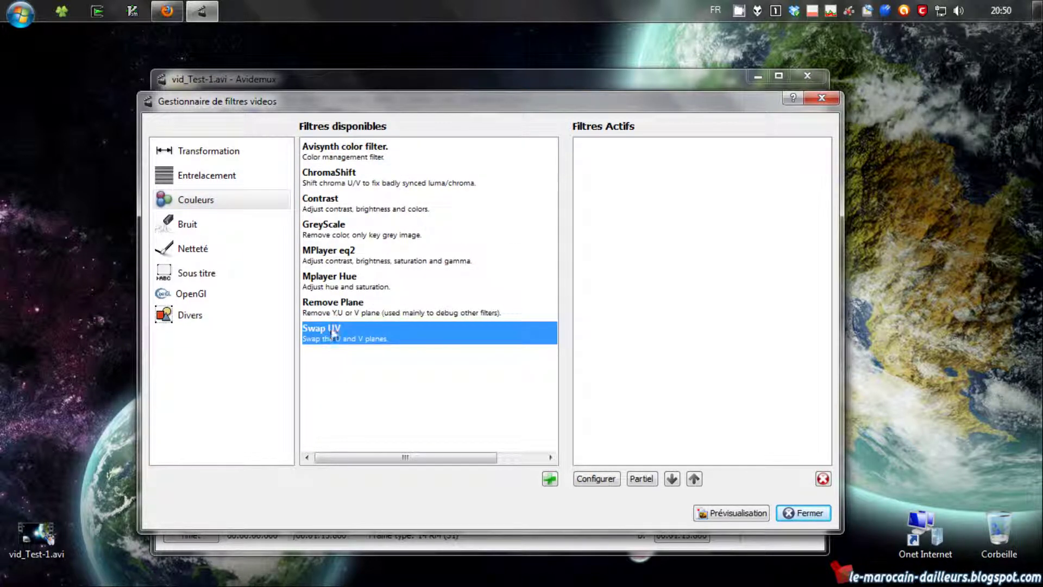
left_click(550, 479)
left_click(620, 152)
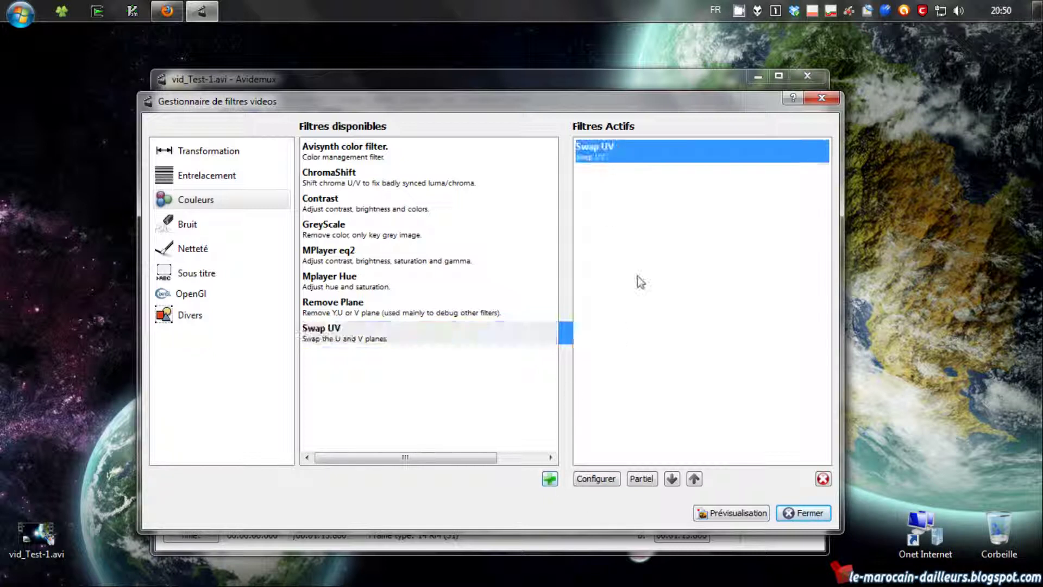
Preview the video with the Swap UV filter and move ahead to about 52 seconds
left_click(732, 513)
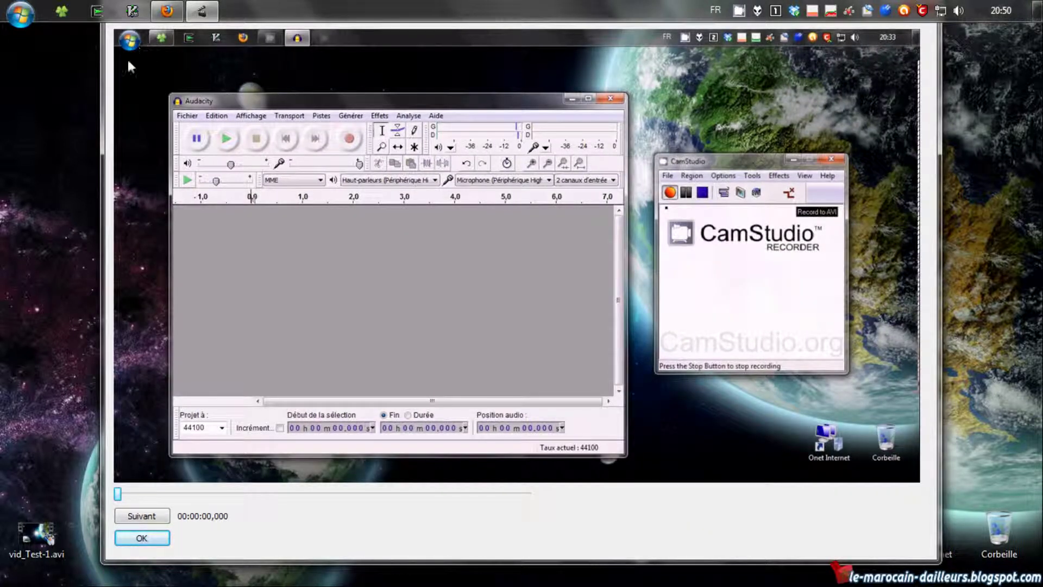
left_click_drag(118, 496, 420, 495)
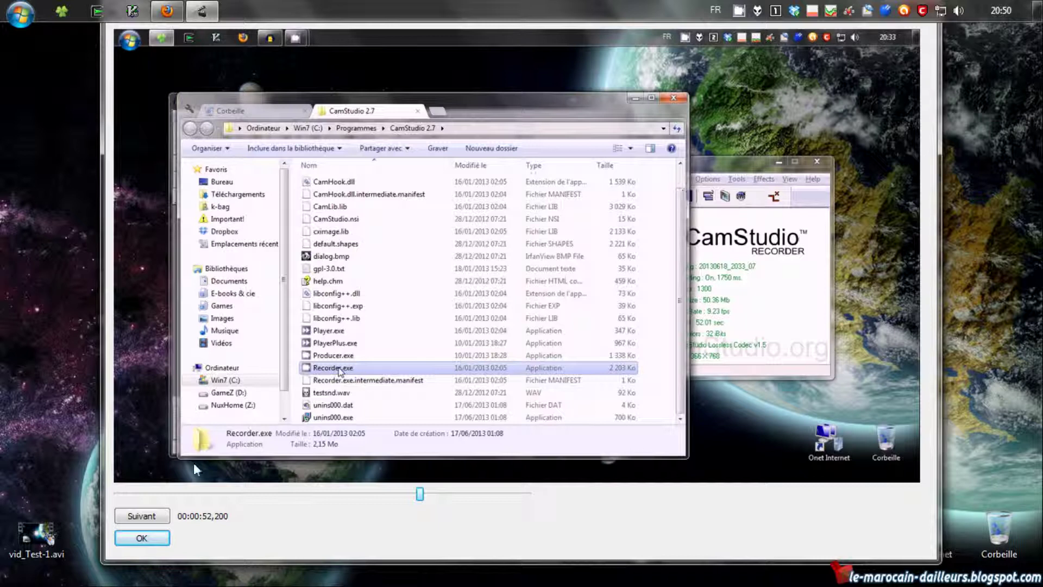
Close the filter preview and the filter manager, keep the audio output on Copier, and set the output format to MP4 Muxer
left_click(141, 538)
left_click(810, 513)
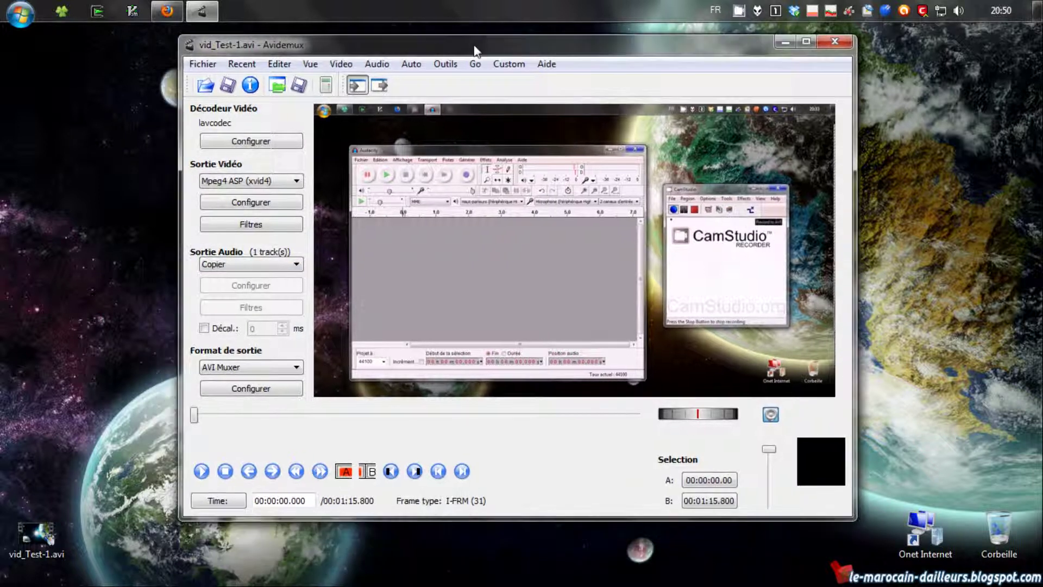
left_click_drag(445, 71, 473, 36)
left_click(289, 263)
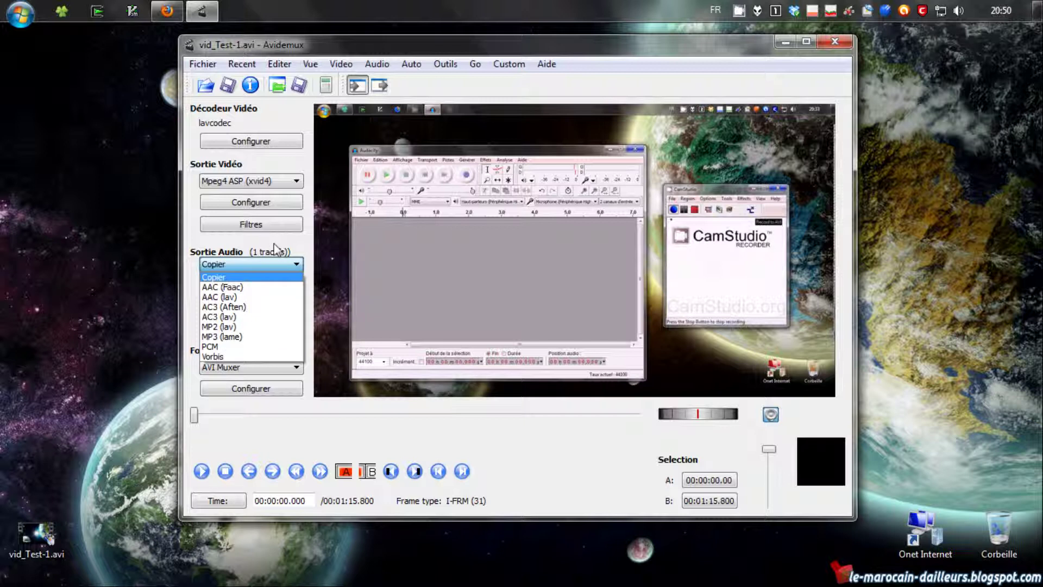
left_click(275, 248)
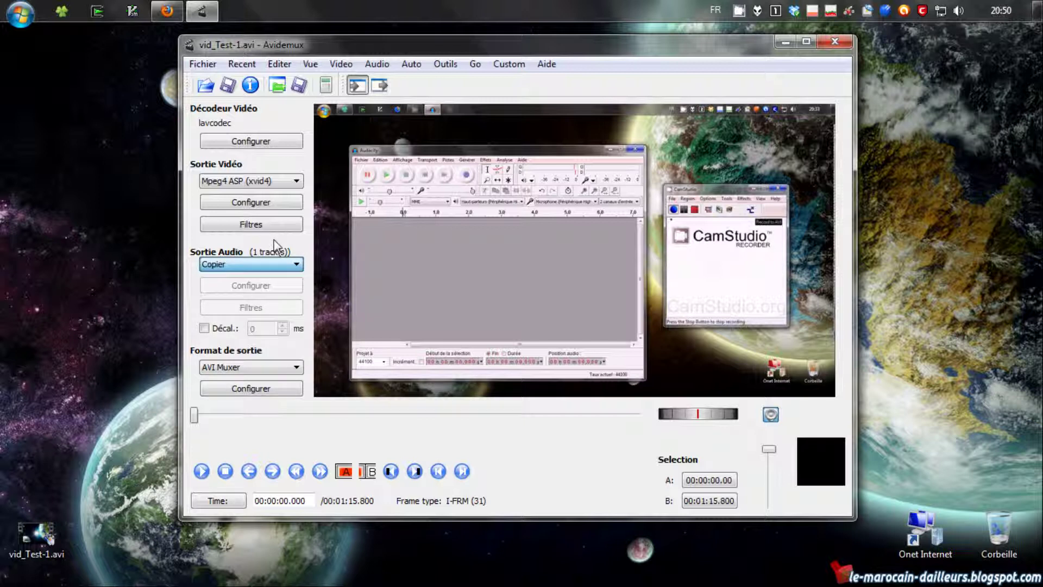
left_click(246, 368)
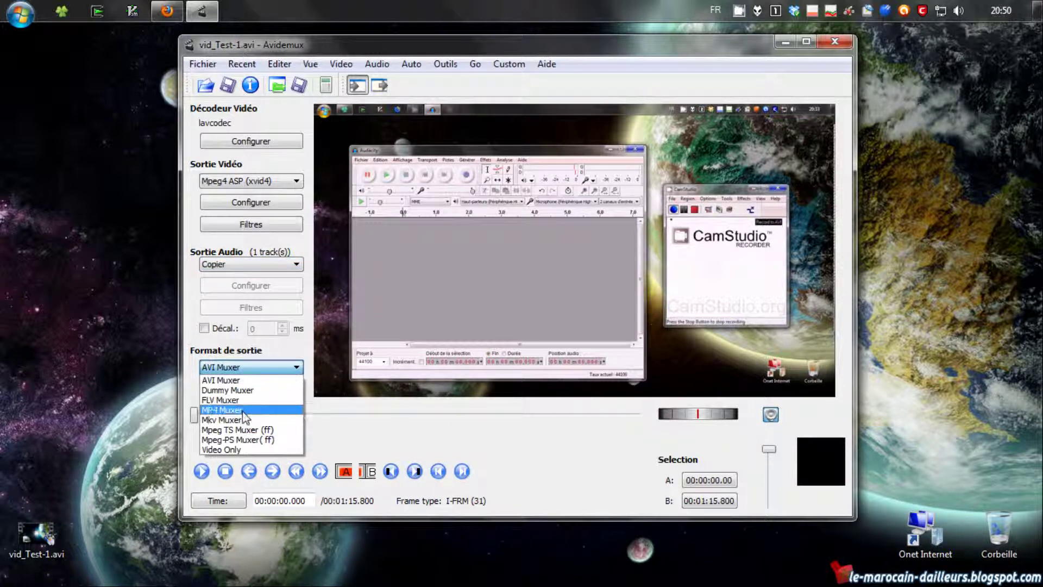
left_click(243, 411)
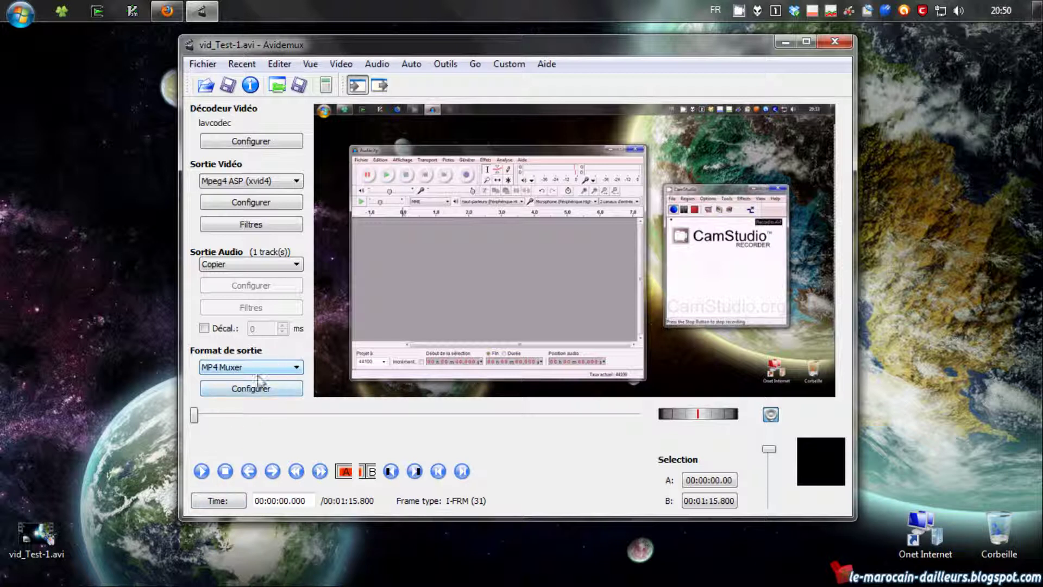
Try to save the video to the desktop as vid_Finale.mp4 with the audio output on Copier
left_click(228, 84)
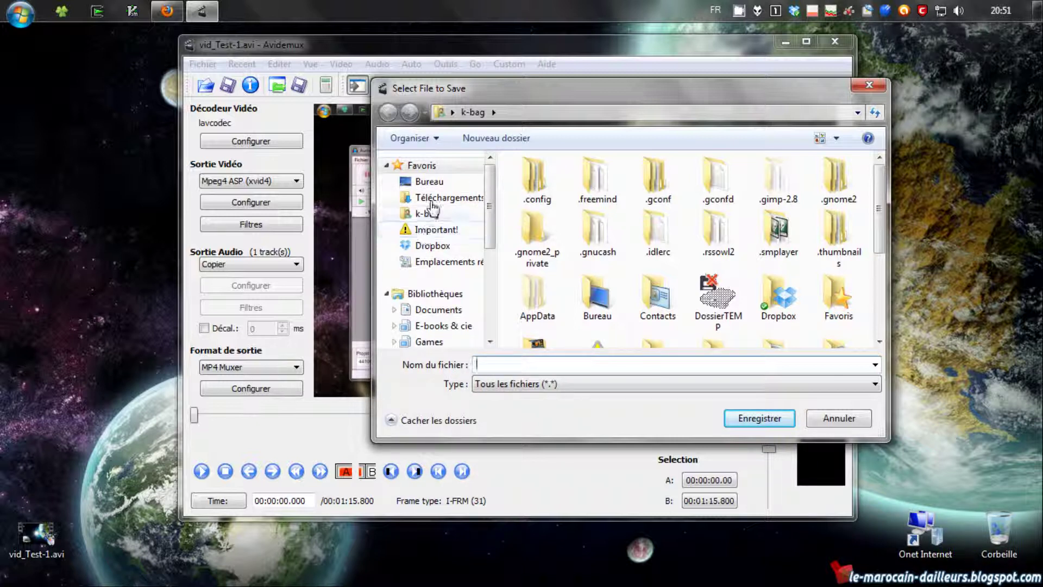
left_click(429, 182)
left_click(549, 362)
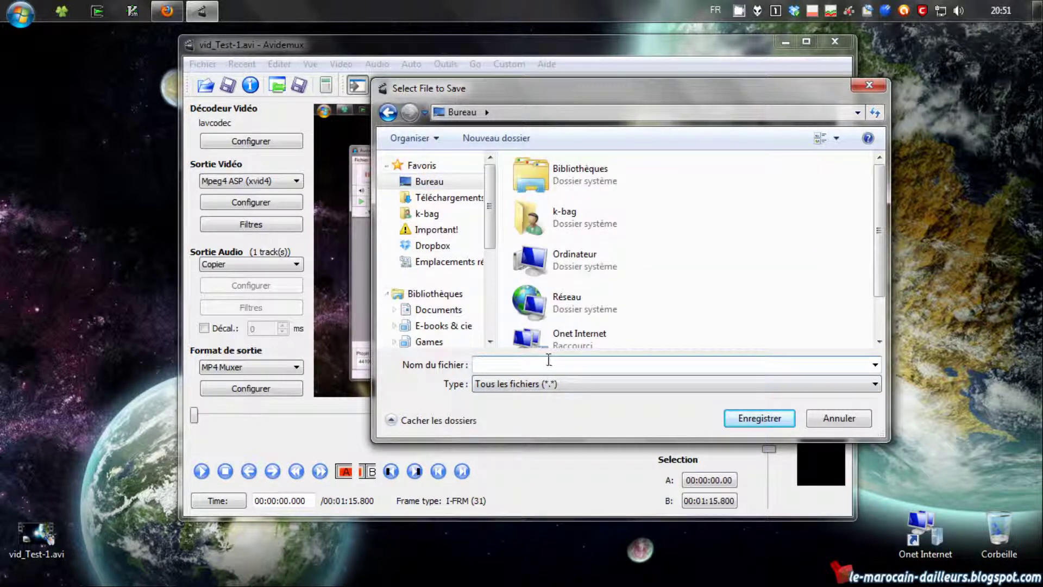
type("vid_Finale.mp4")
key("Return")
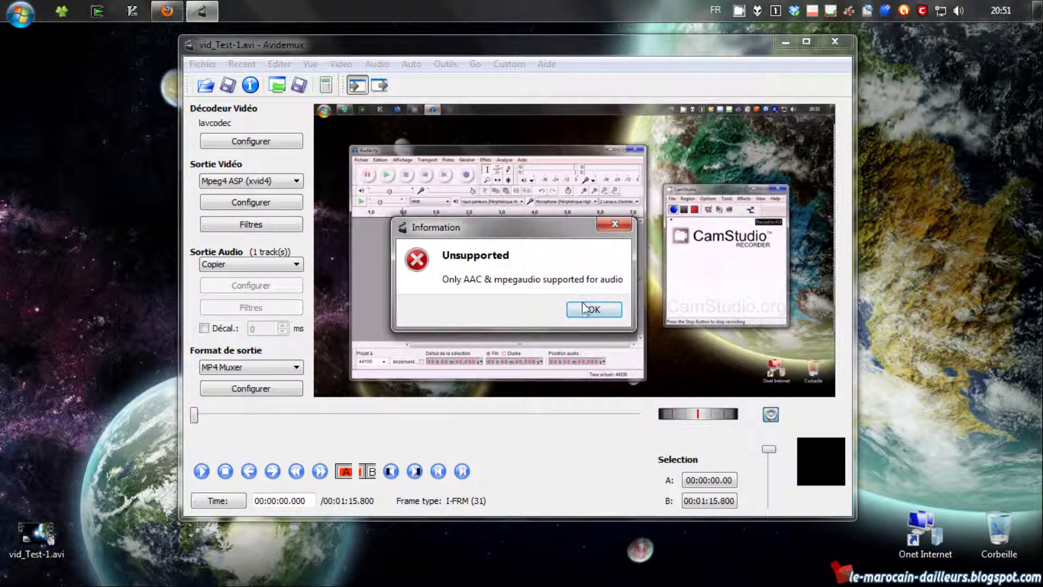
left_click(593, 309)
left_click(538, 314)
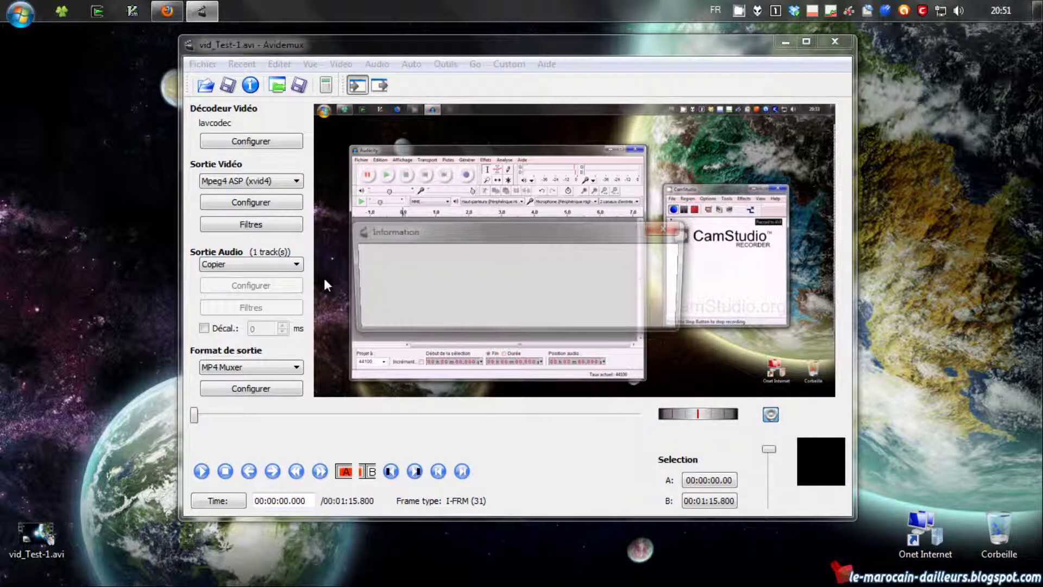
left_click(639, 312)
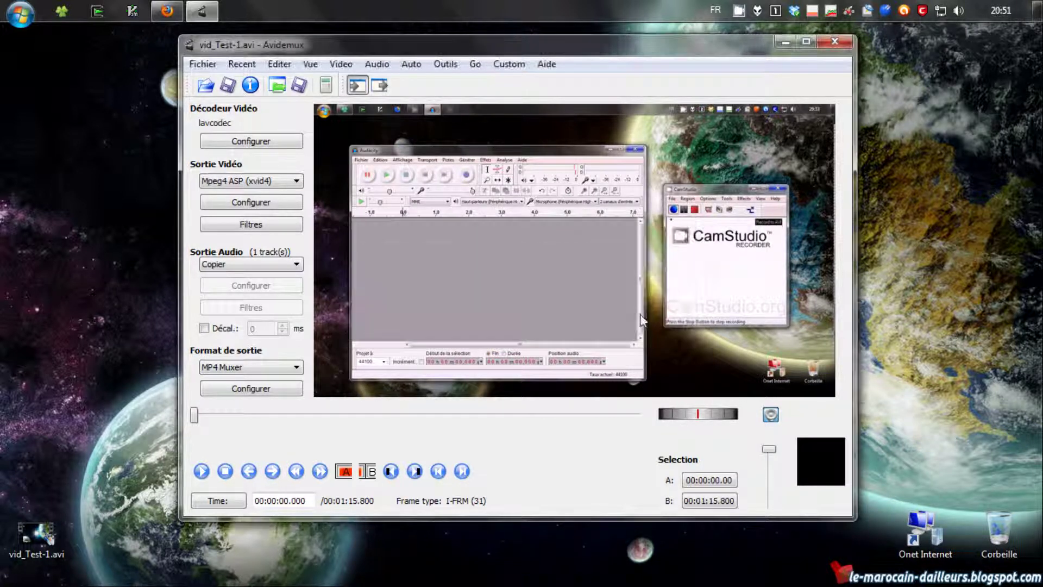
Set the audio output to MP3 (lame) and check the configuration of the MP4 muxer
left_click(235, 265)
left_click(239, 341)
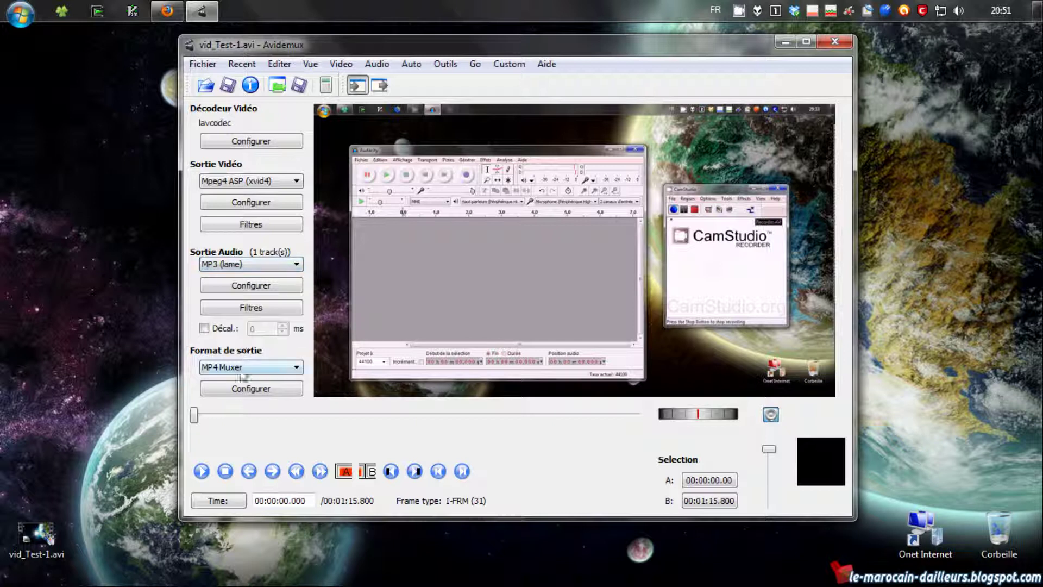
left_click(260, 390)
left_click(546, 309)
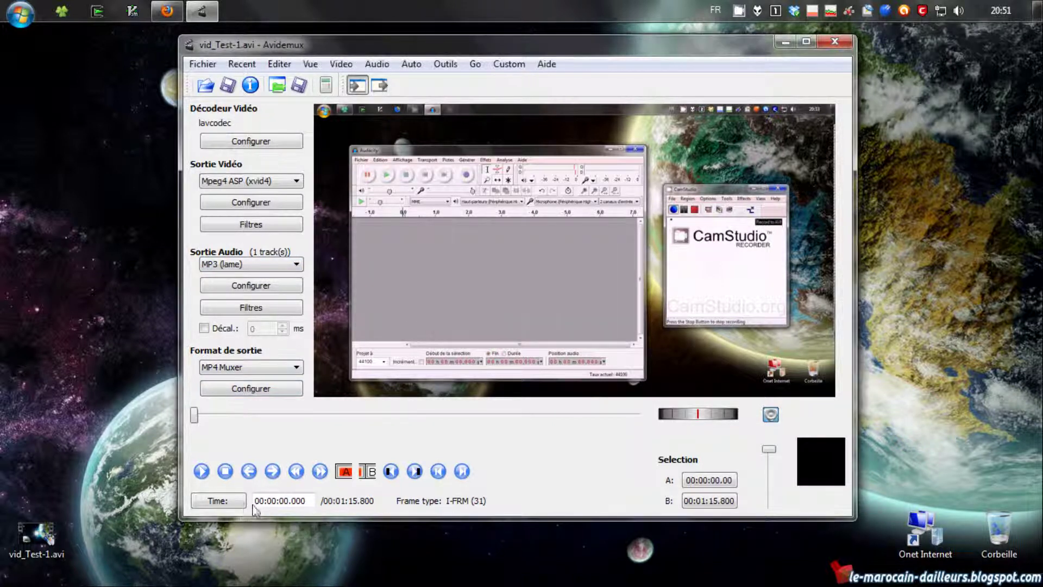
Encode the video to the desktop as vid.mp4 and place its icon beside vid_Test-1.avi
left_click(227, 85)
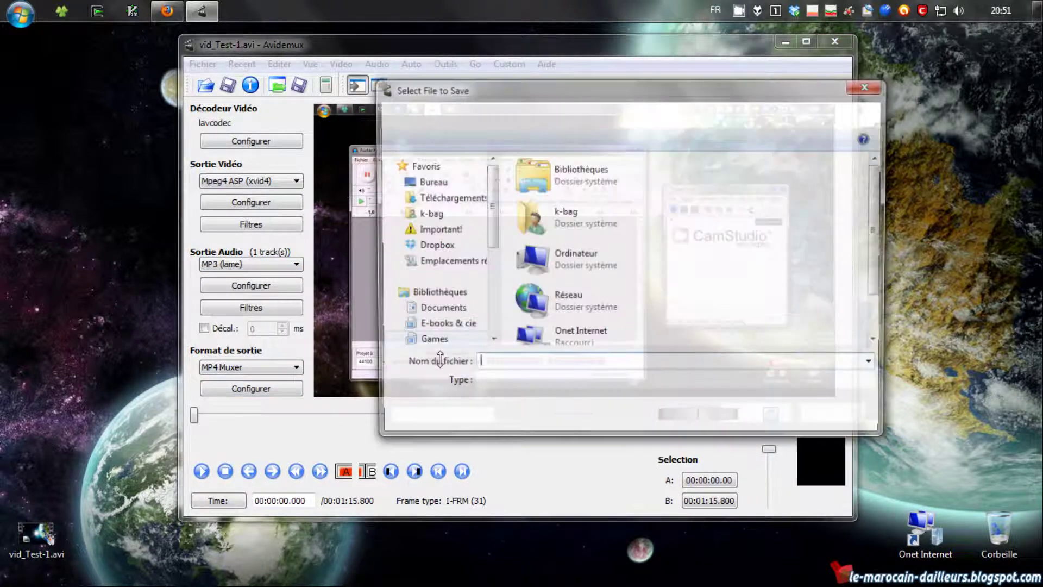
type("vid.mp4")
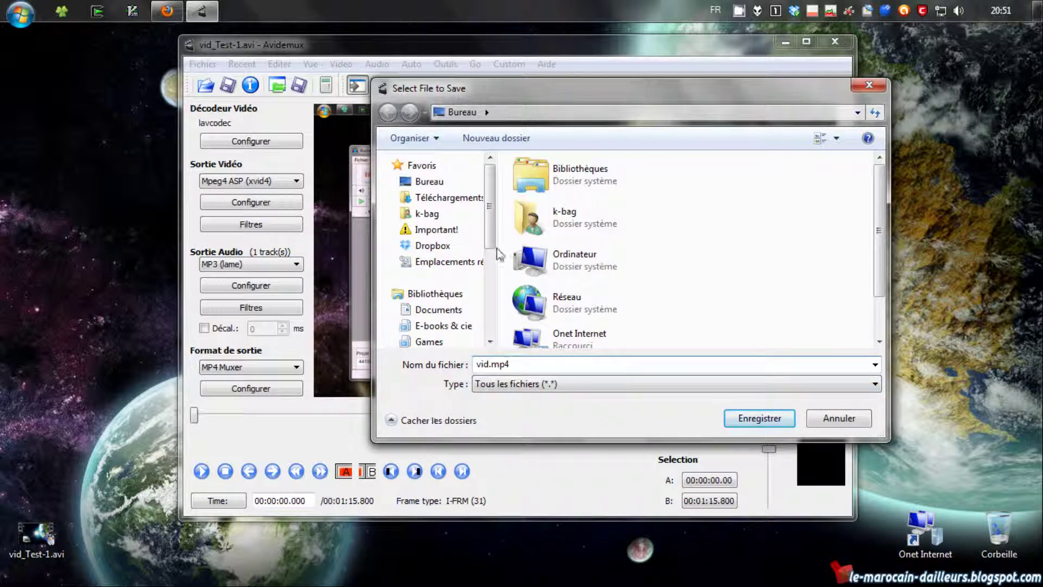
left_click(782, 422)
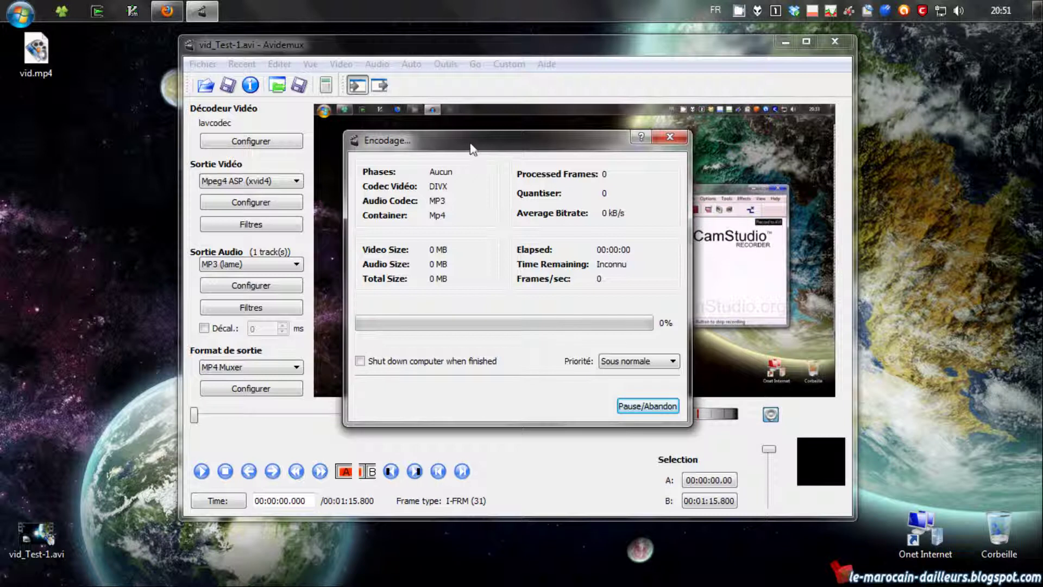
left_click_drag(472, 148, 530, 146)
left_click_drag(36, 51, 103, 549)
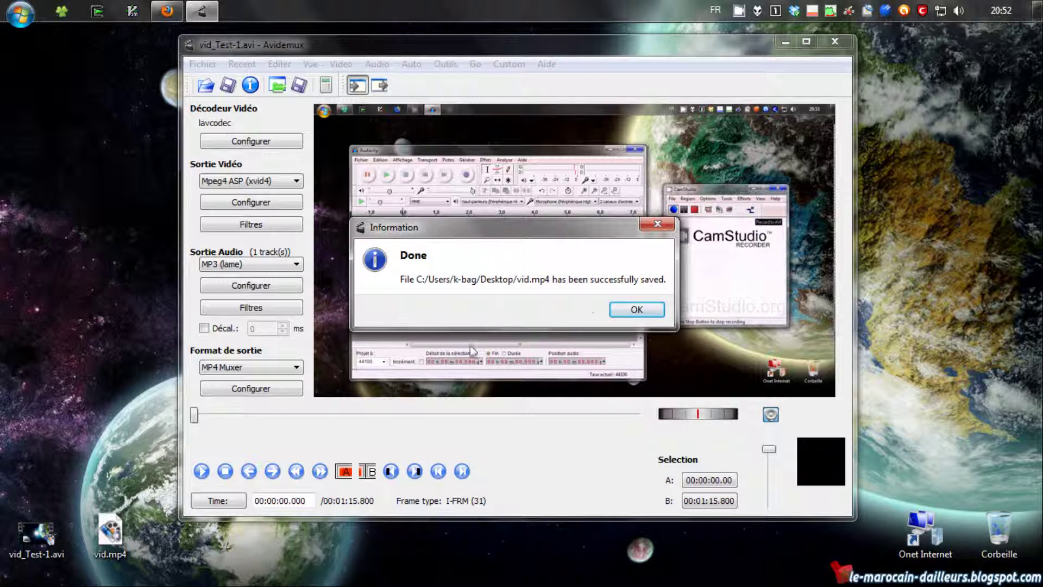
left_click(638, 312)
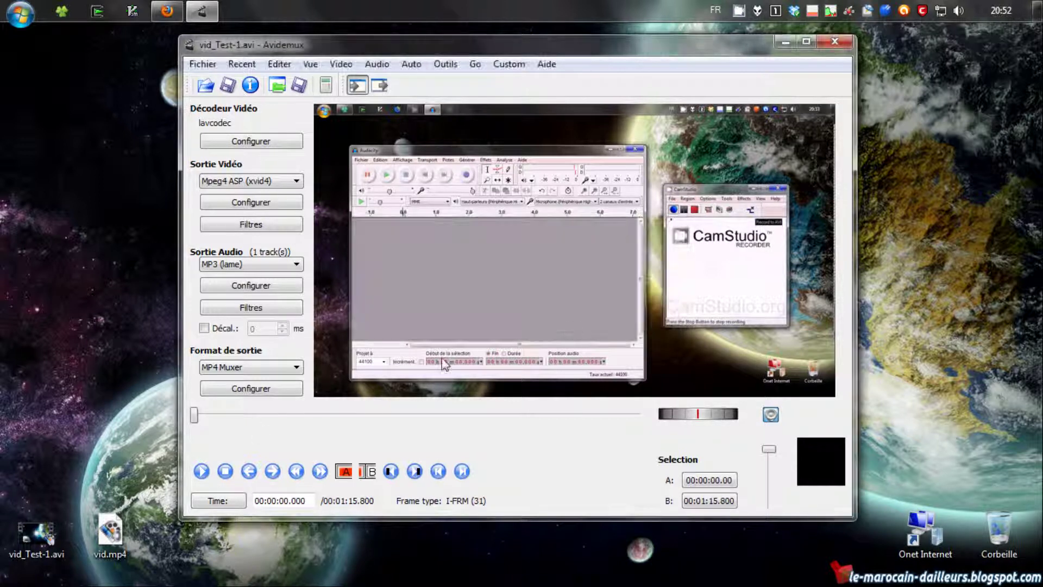
Check the file size of vid.mp4 in its properties and close them
left_click(110, 538)
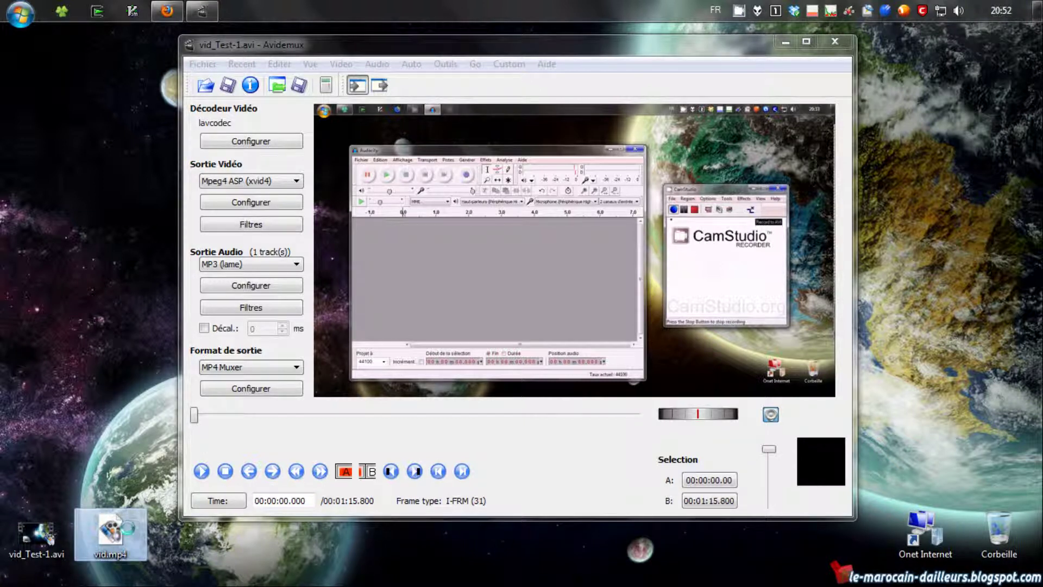
right_click(111, 538)
left_click(133, 526)
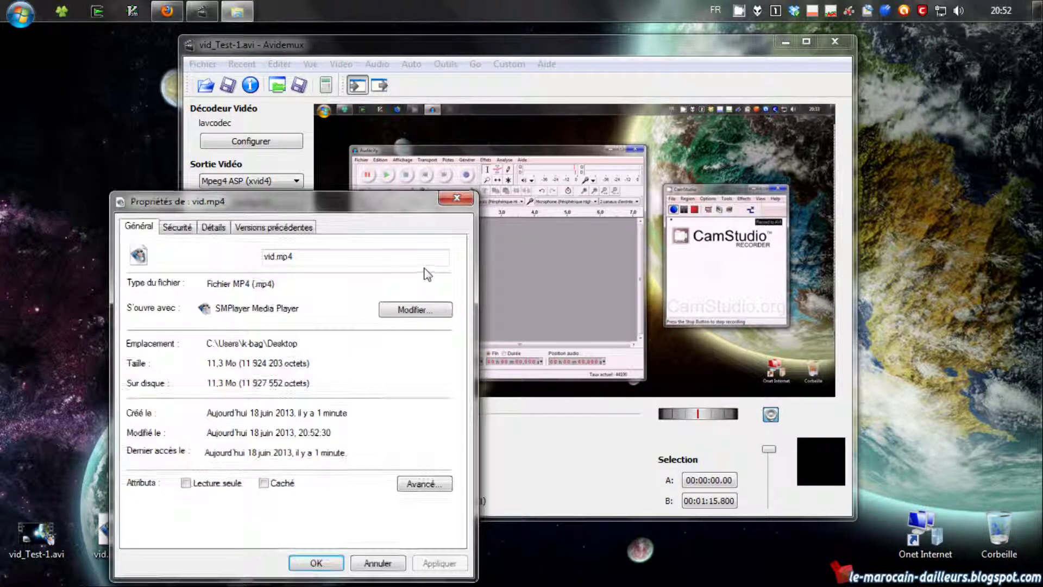
left_click_drag(209, 364, 240, 364)
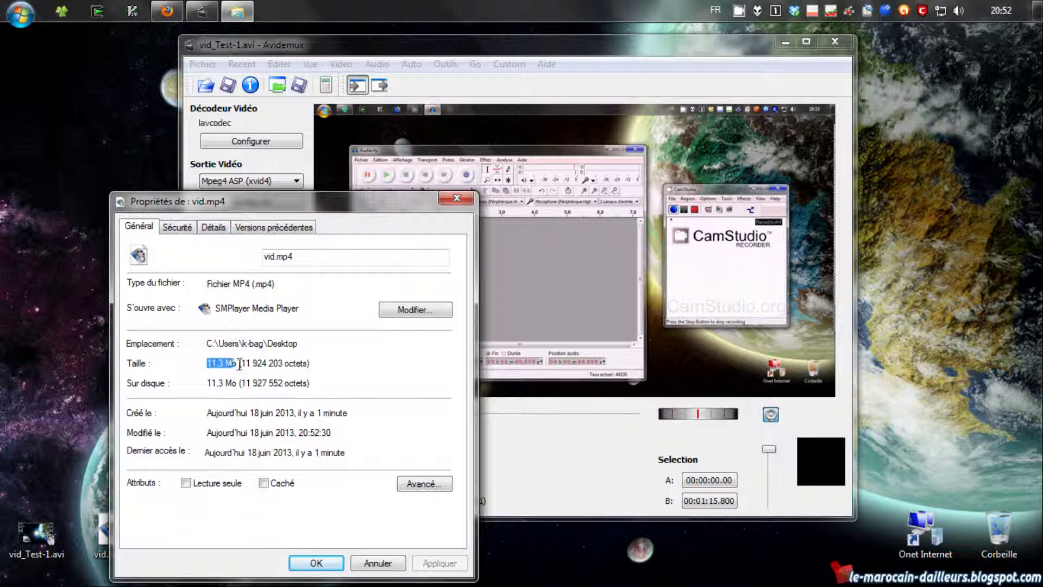
left_click_drag(315, 202, 596, 90)
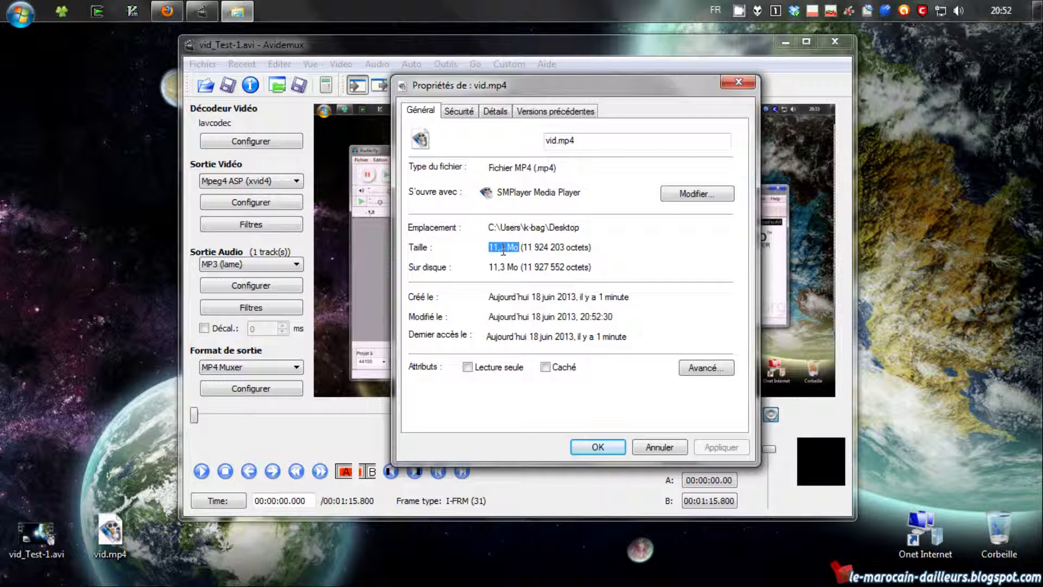
left_click(737, 84)
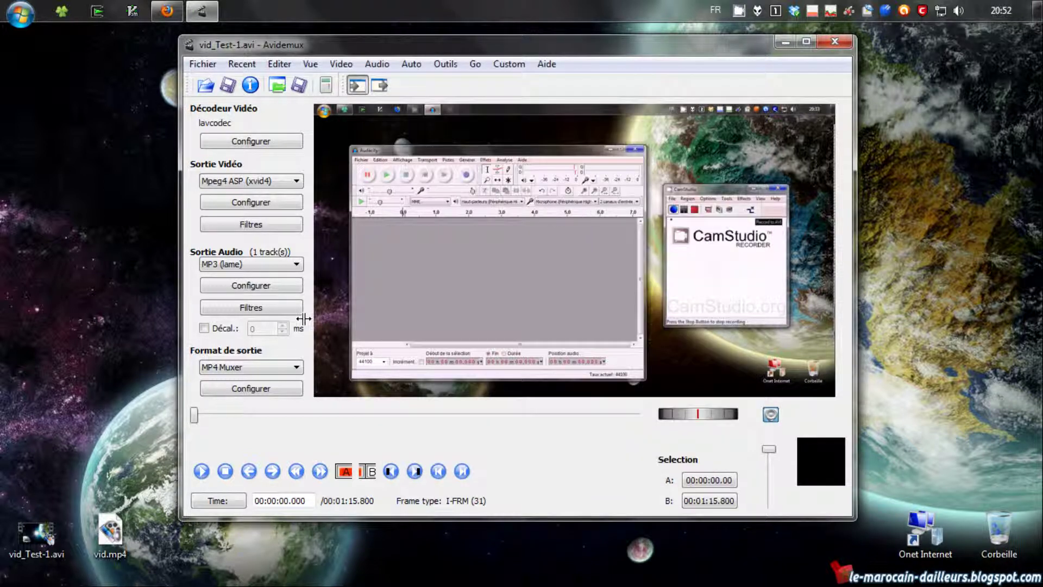
Play vid.mp4 in SMPlayer, also in full screen, to judge its quality, then close the player and minimize Avidemux
left_click(112, 535)
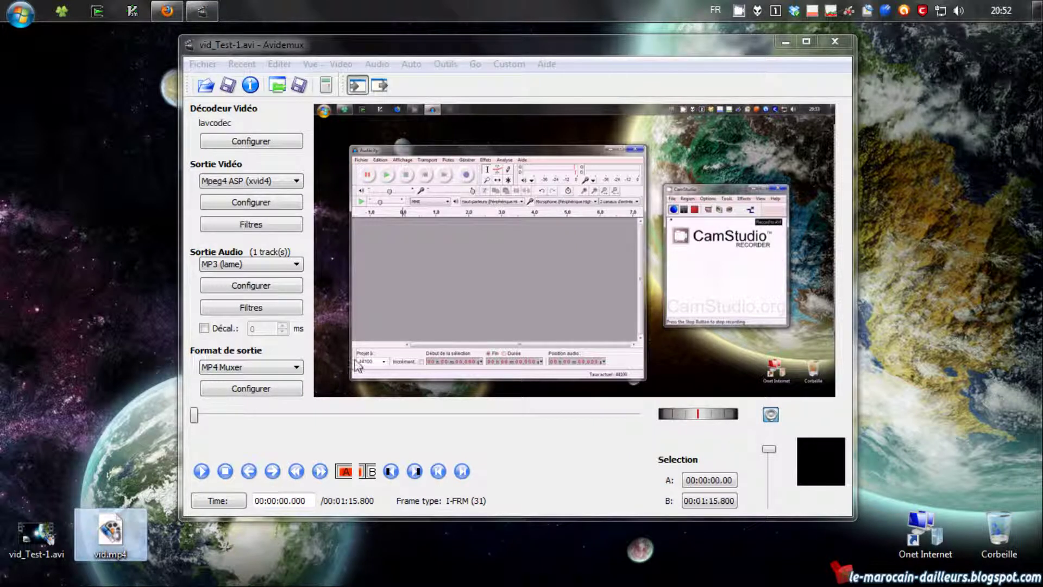
double_click(111, 533)
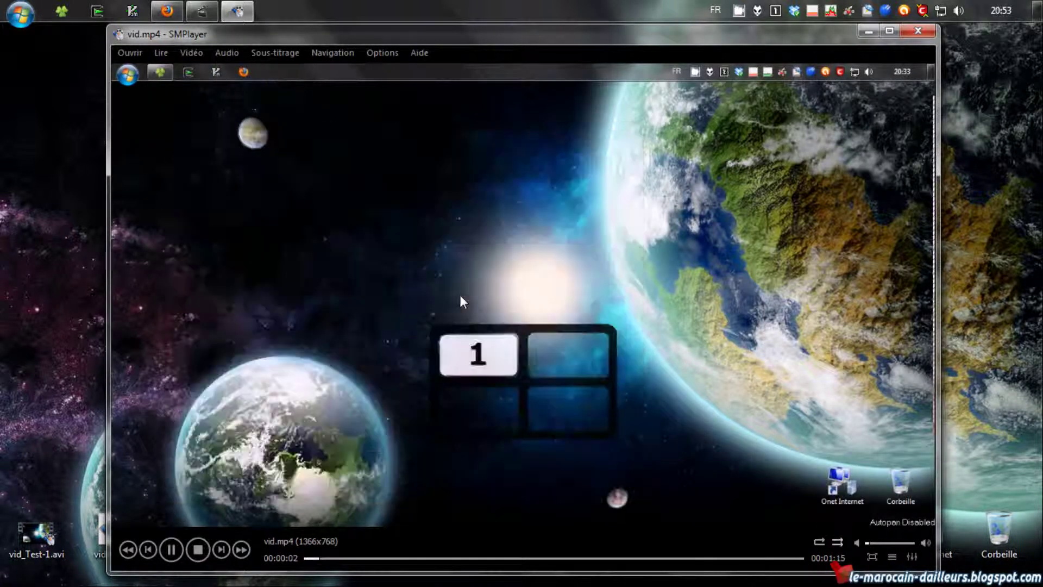
left_click(542, 304)
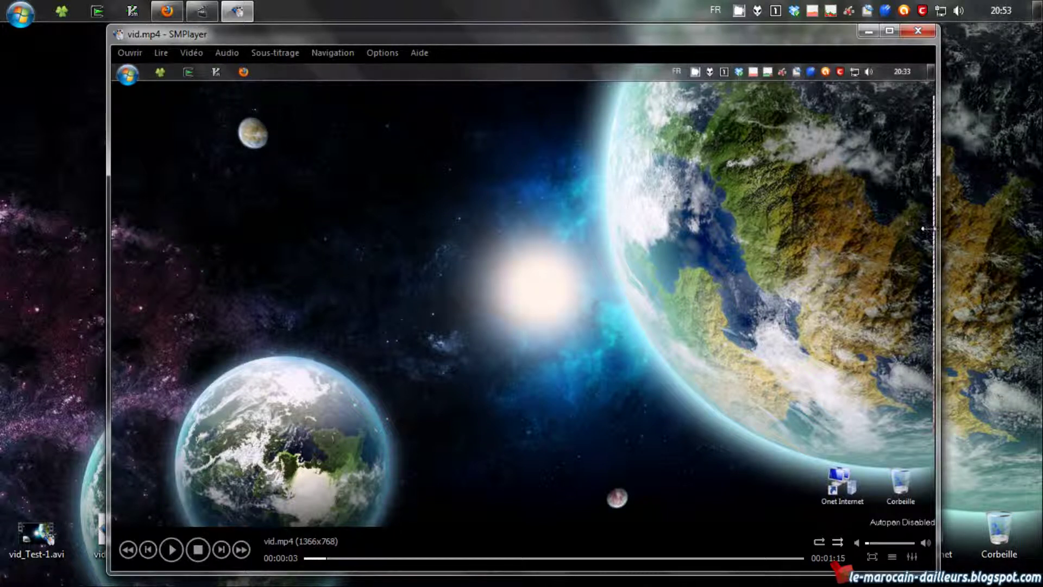
double_click(444, 373)
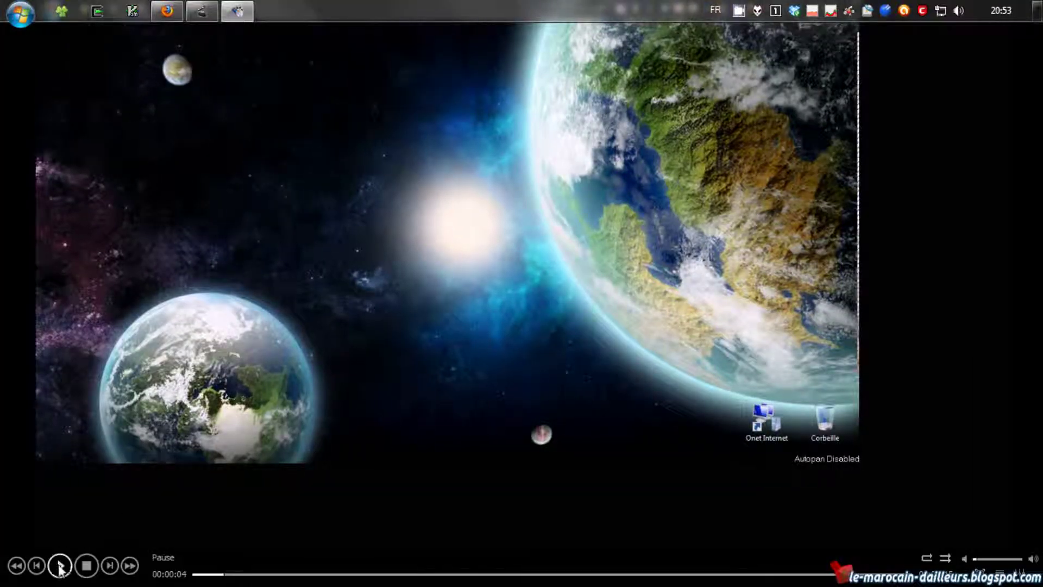
left_click(60, 566)
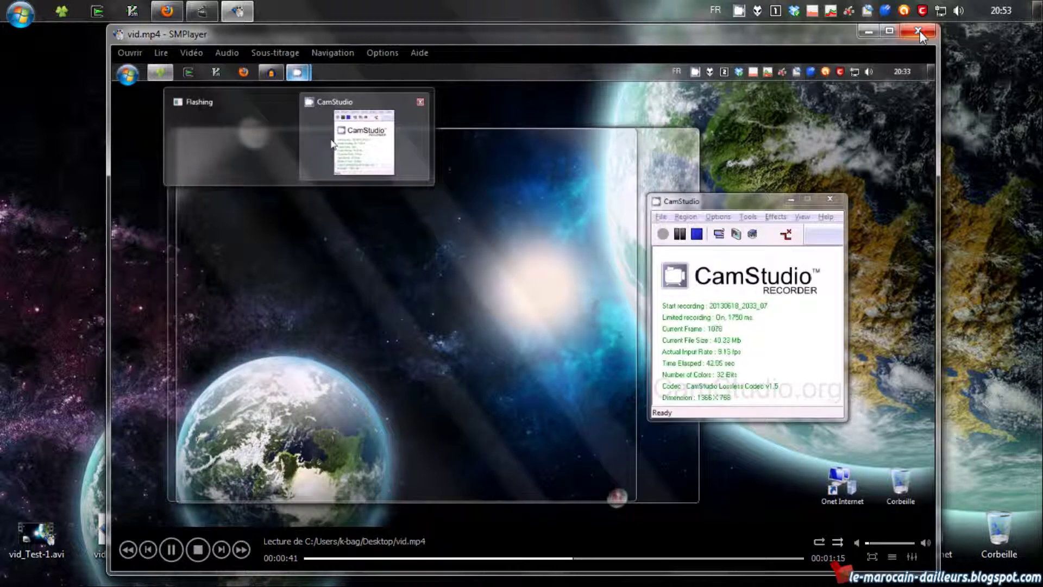
left_click(919, 31)
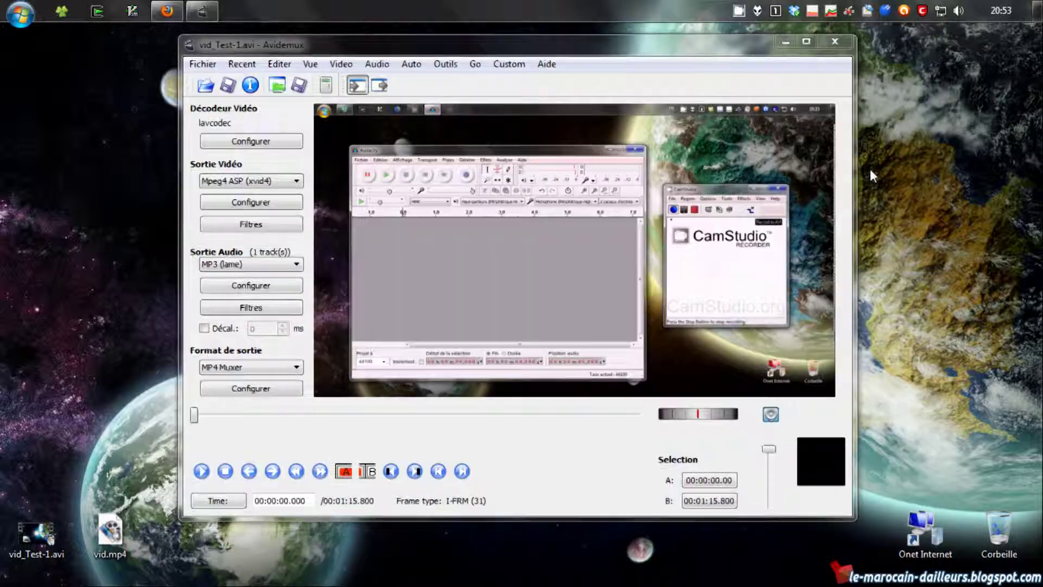
left_click(785, 42)
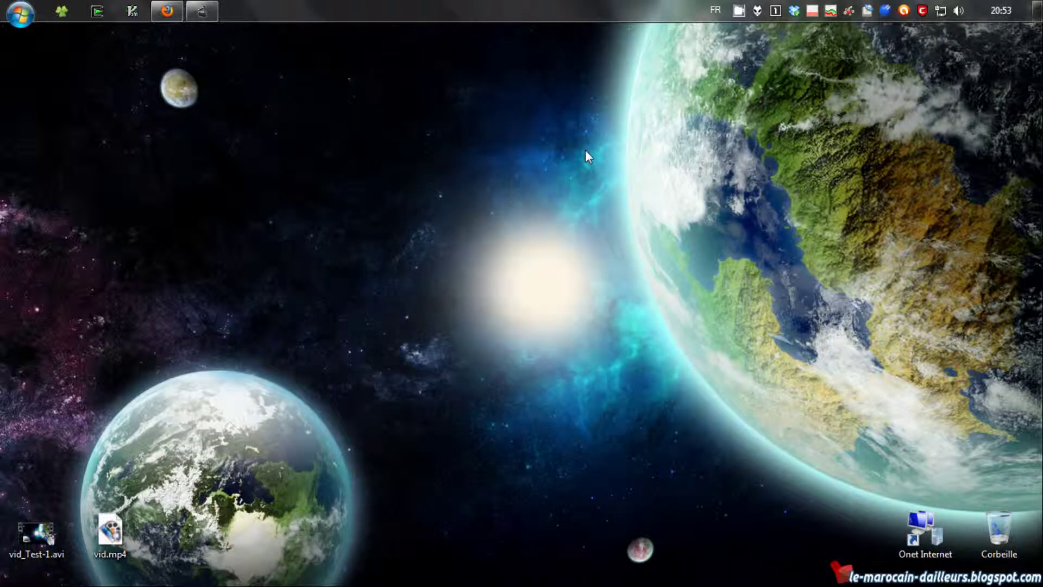